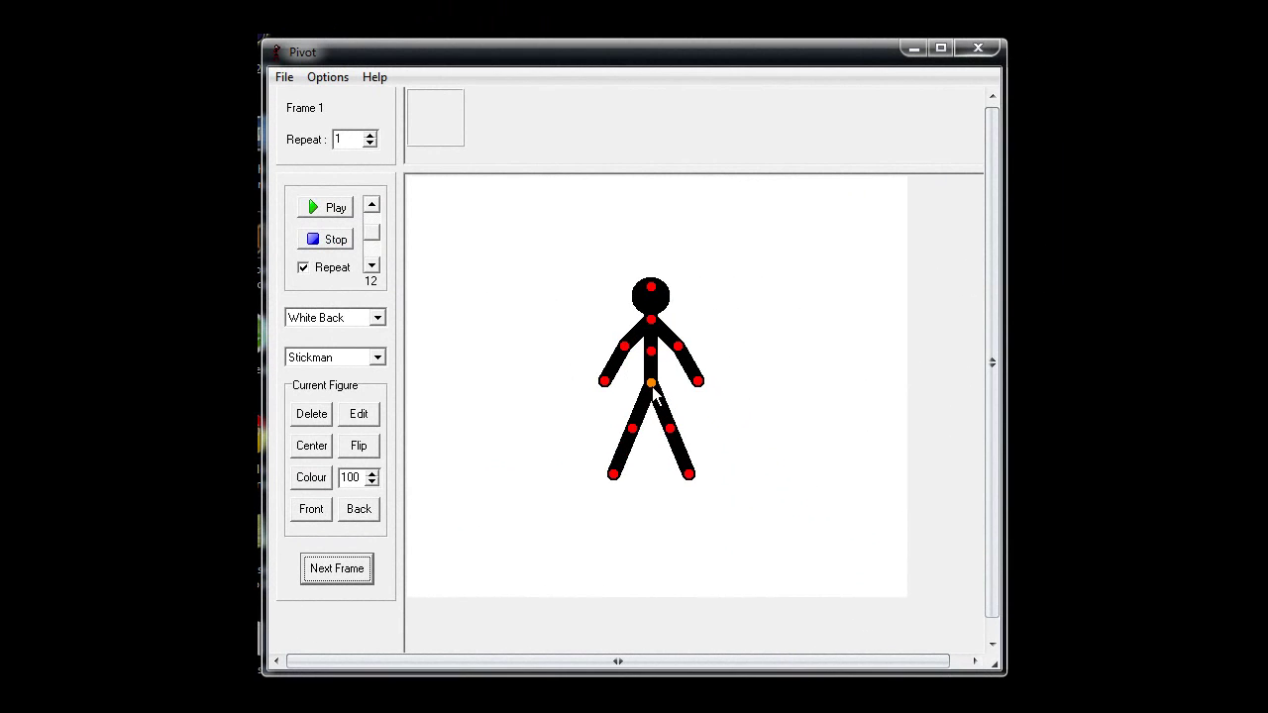
Pose the stickman standing upright with feet on the lower-left ground, then start frame 2
drag(666, 388, 553, 463)
drag(526, 508, 544, 511)
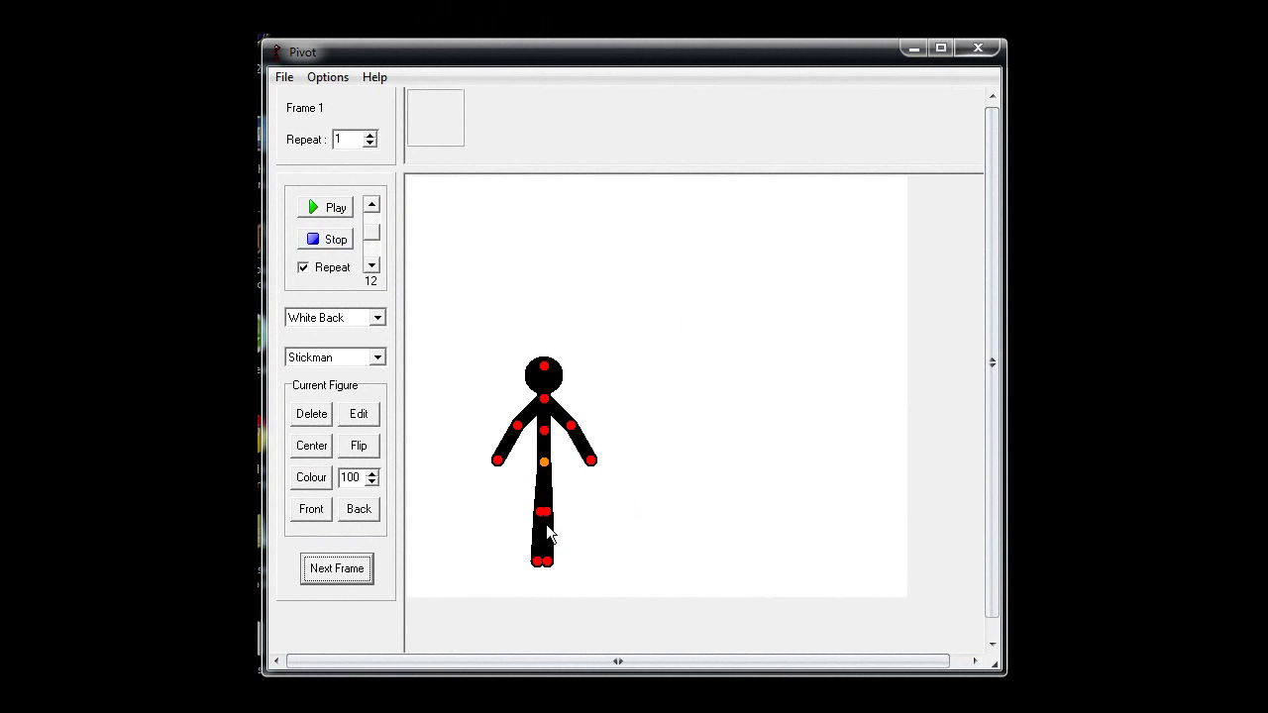
mouse_move(544, 464)
mouse_down()
mouse_move(543, 494)
mouse_move(526, 463)
mouse_move(559, 464)
mouse_move(565, 503)
mouse_up()
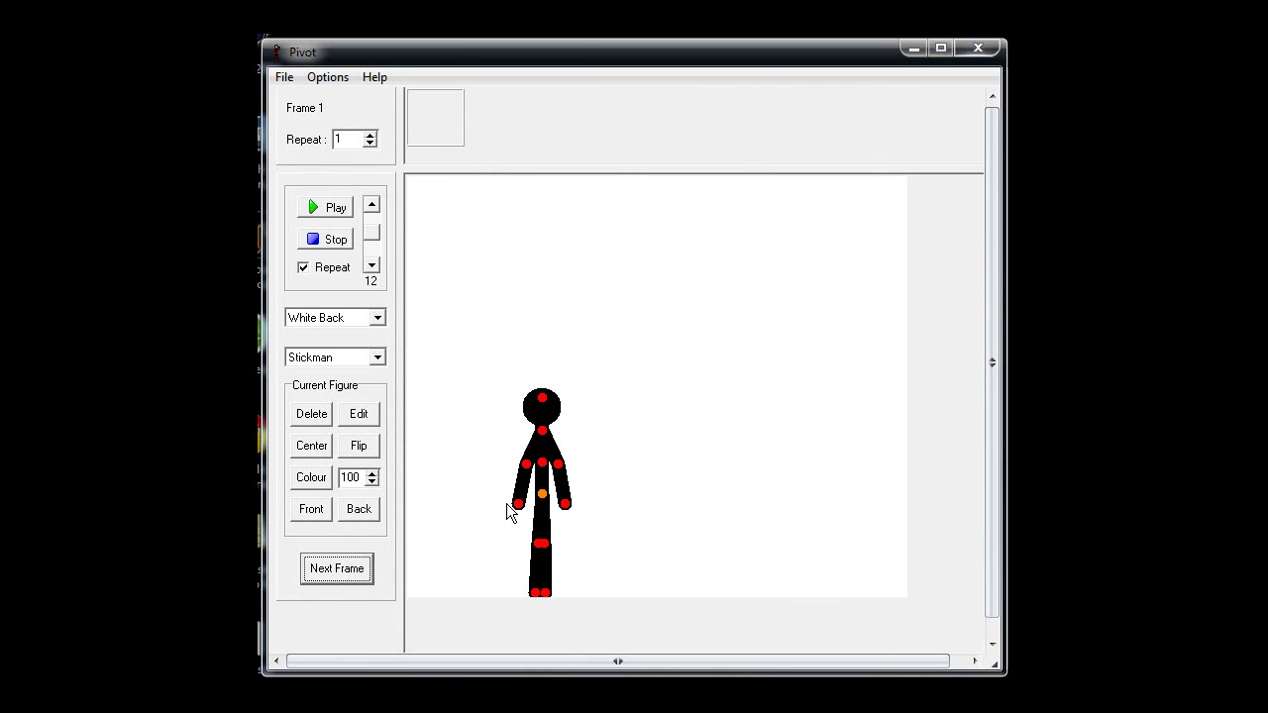
click(353, 568)
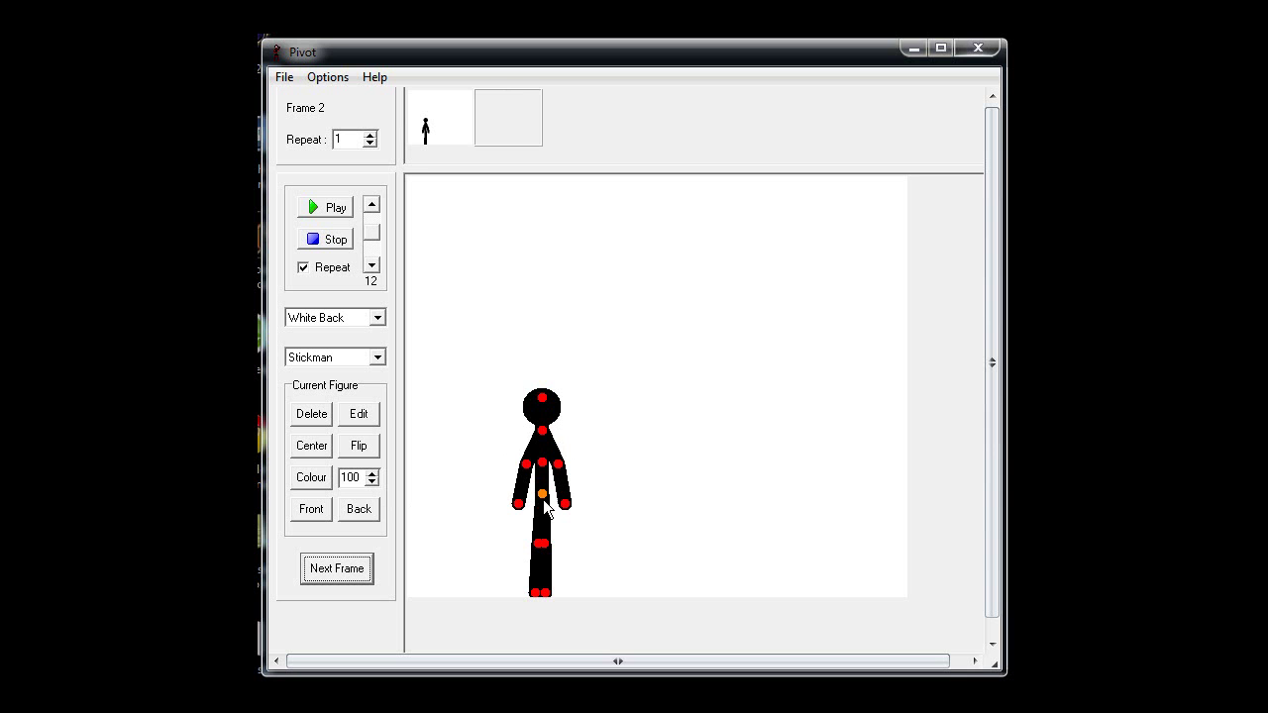
Shift the figure slightly right with its right leg stepping forward, then start frame 3
drag(542, 496, 567, 491)
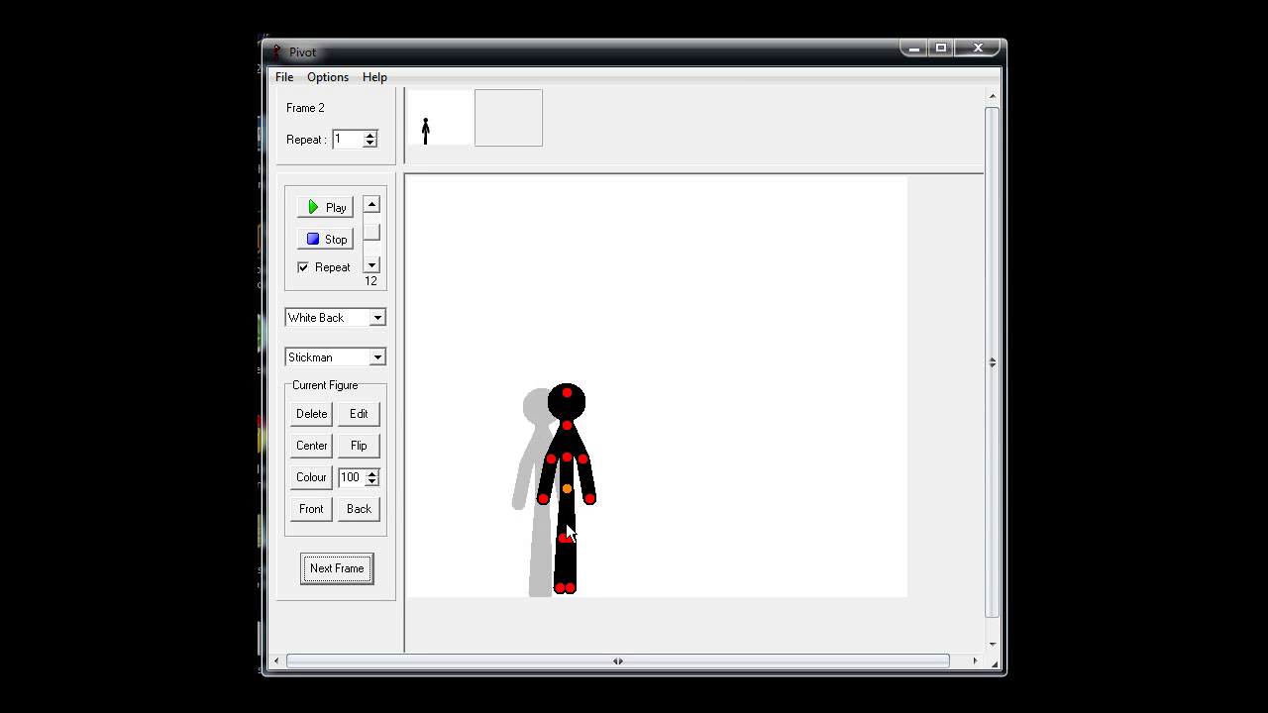
drag(566, 540, 553, 540)
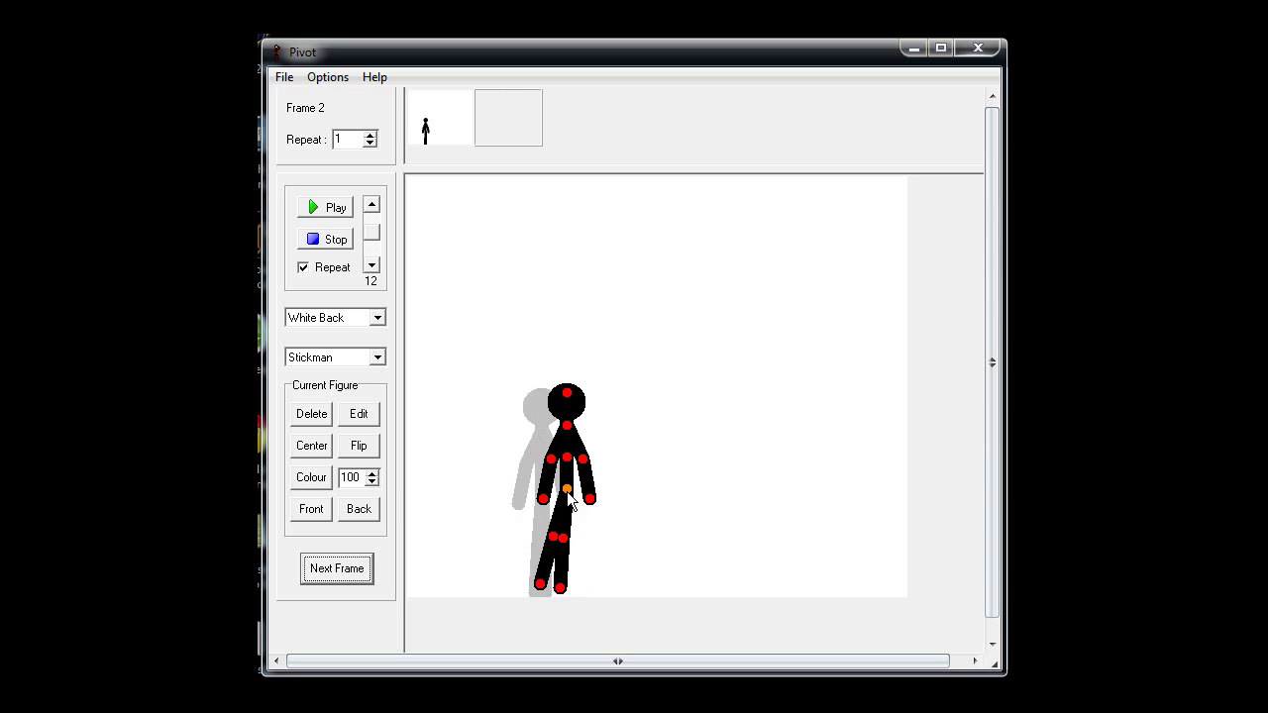
drag(567, 491, 566, 500)
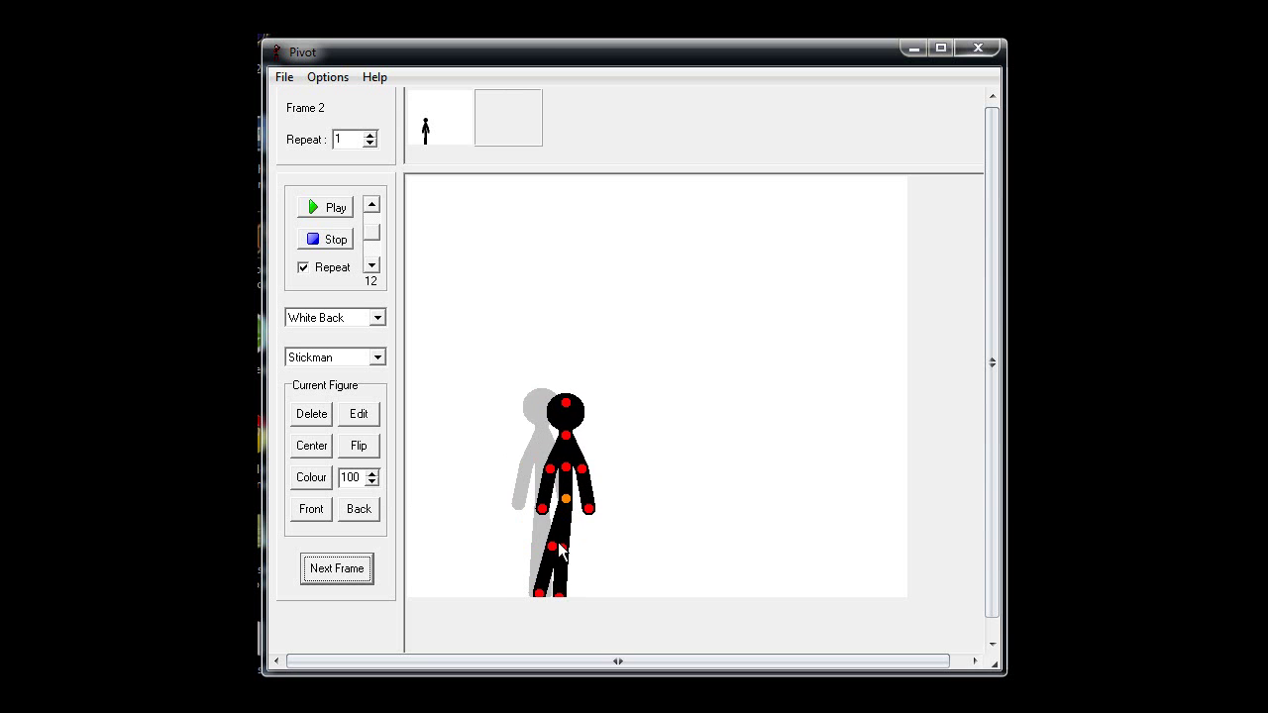
mouse_move(561, 551)
mouse_down()
mouse_move(597, 582)
mouse_move(581, 581)
mouse_up()
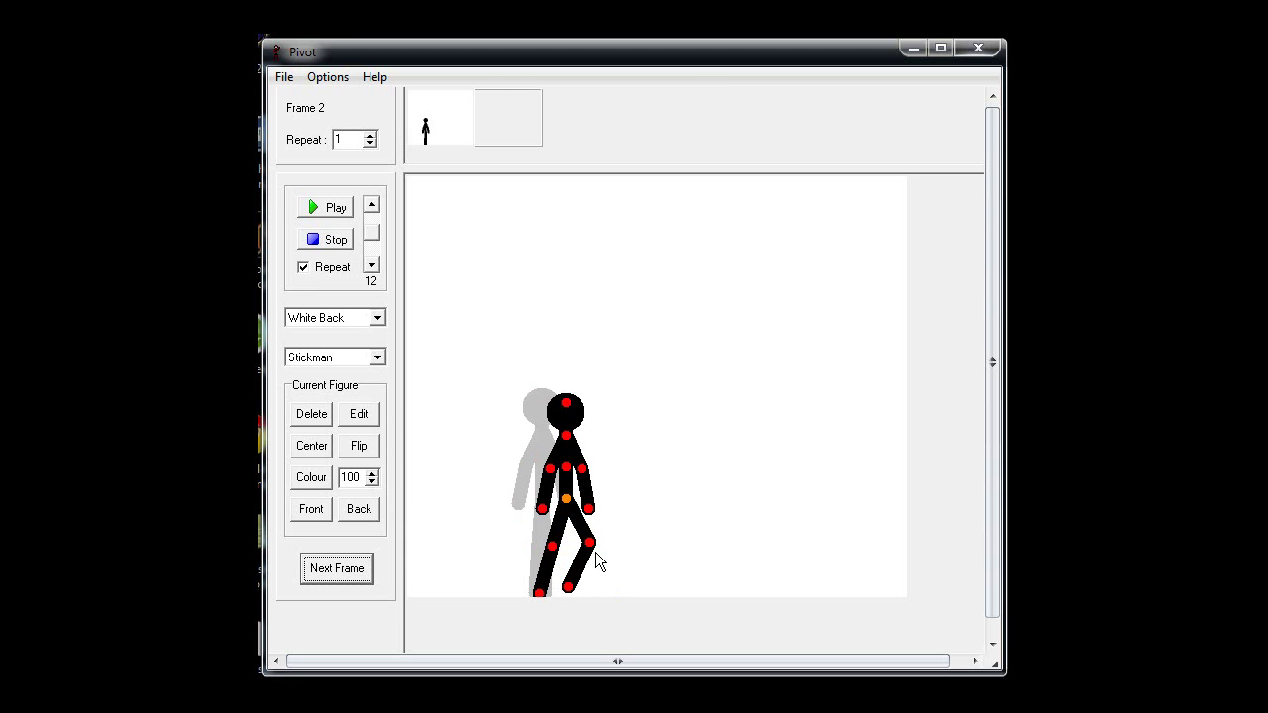
drag(592, 543, 589, 544)
click(363, 572)
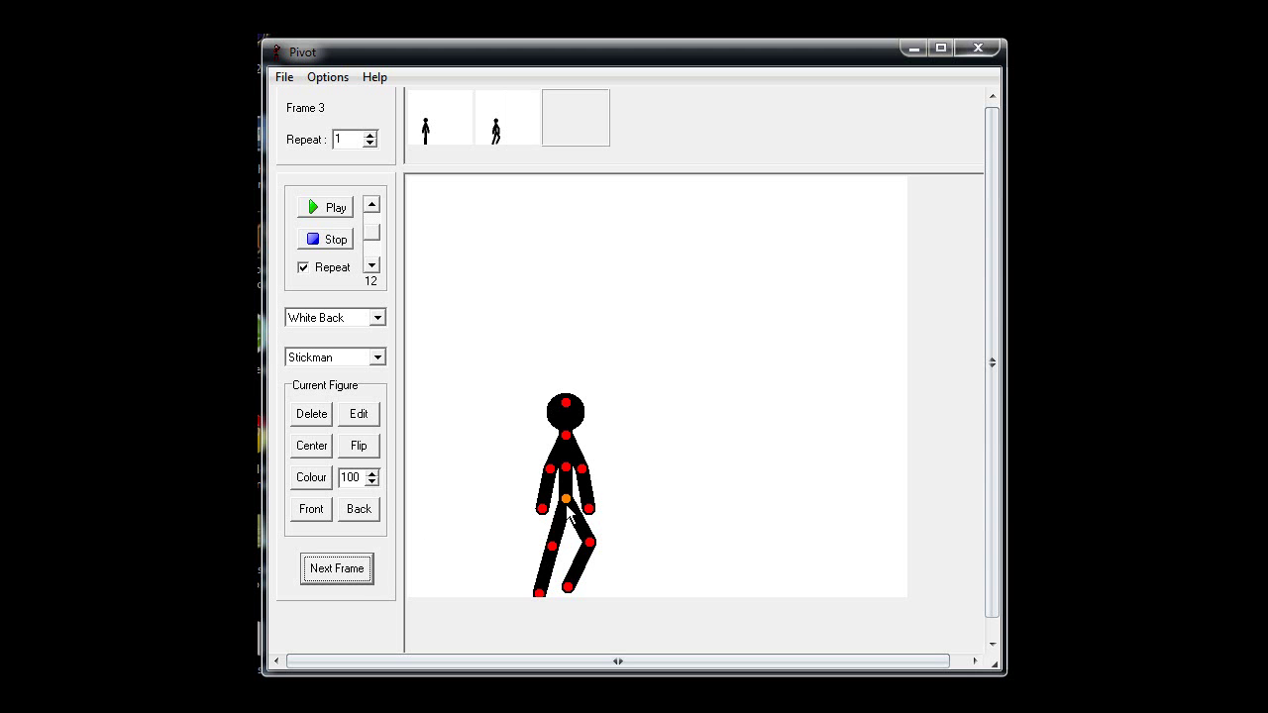
Move the figure further right into a wider stride, rear leg back, front foot forward; start frame 4
drag(568, 587, 590, 525)
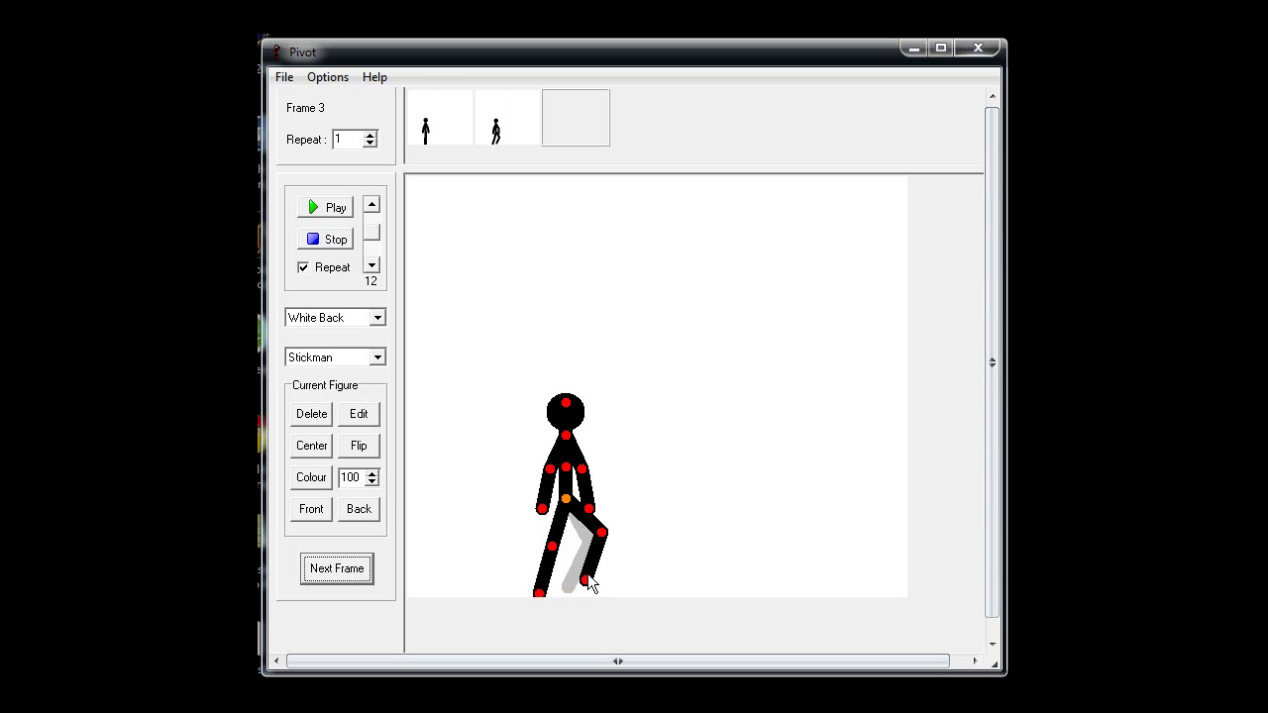
drag(572, 502, 595, 491)
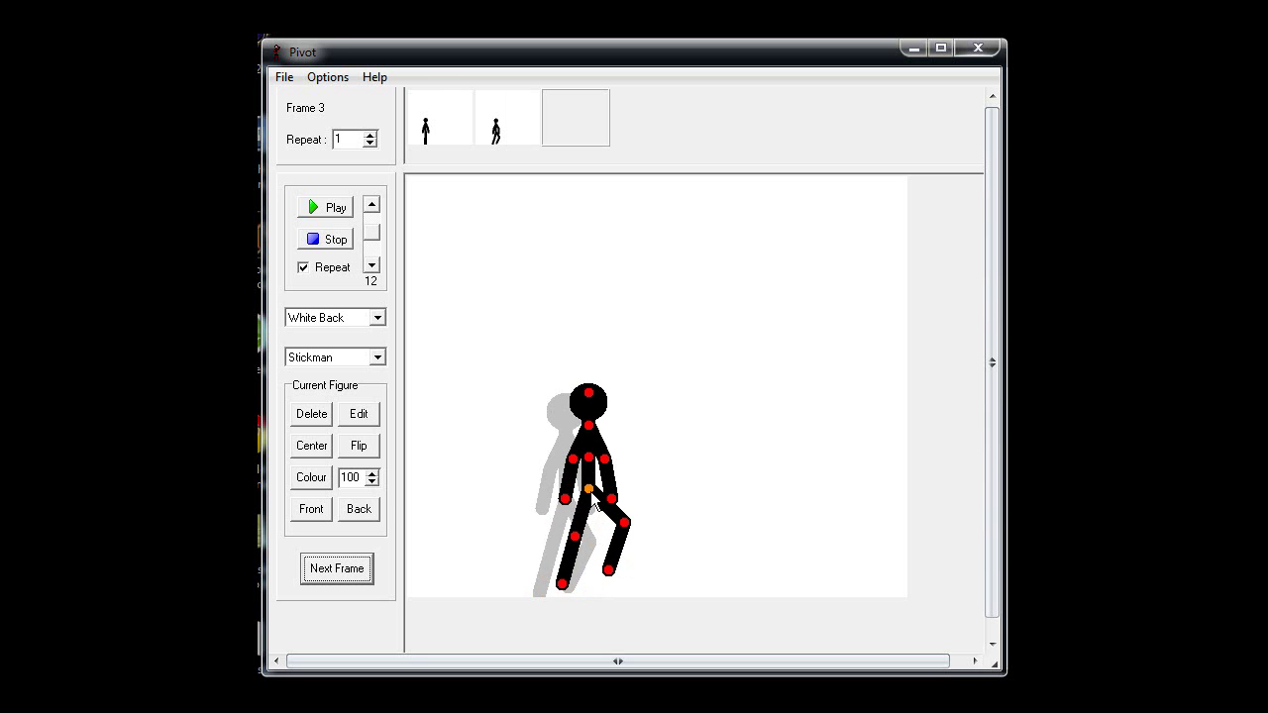
drag(574, 536, 566, 536)
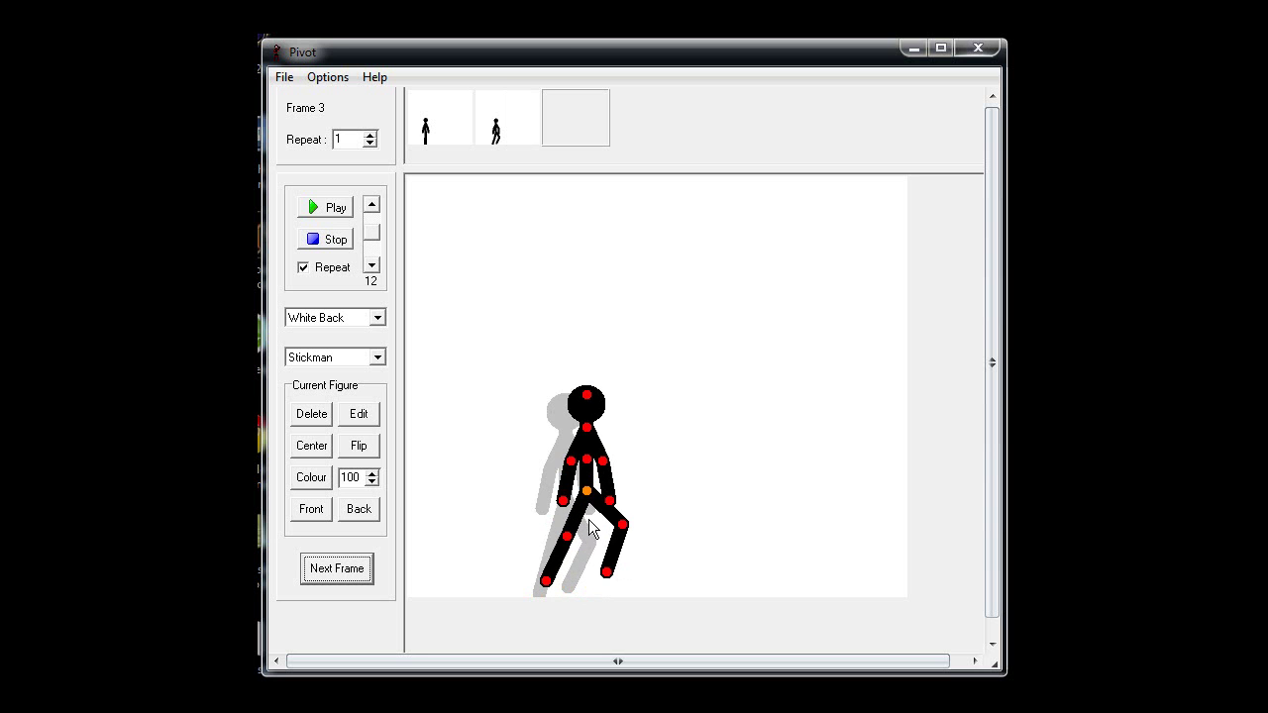
drag(587, 490, 583, 507)
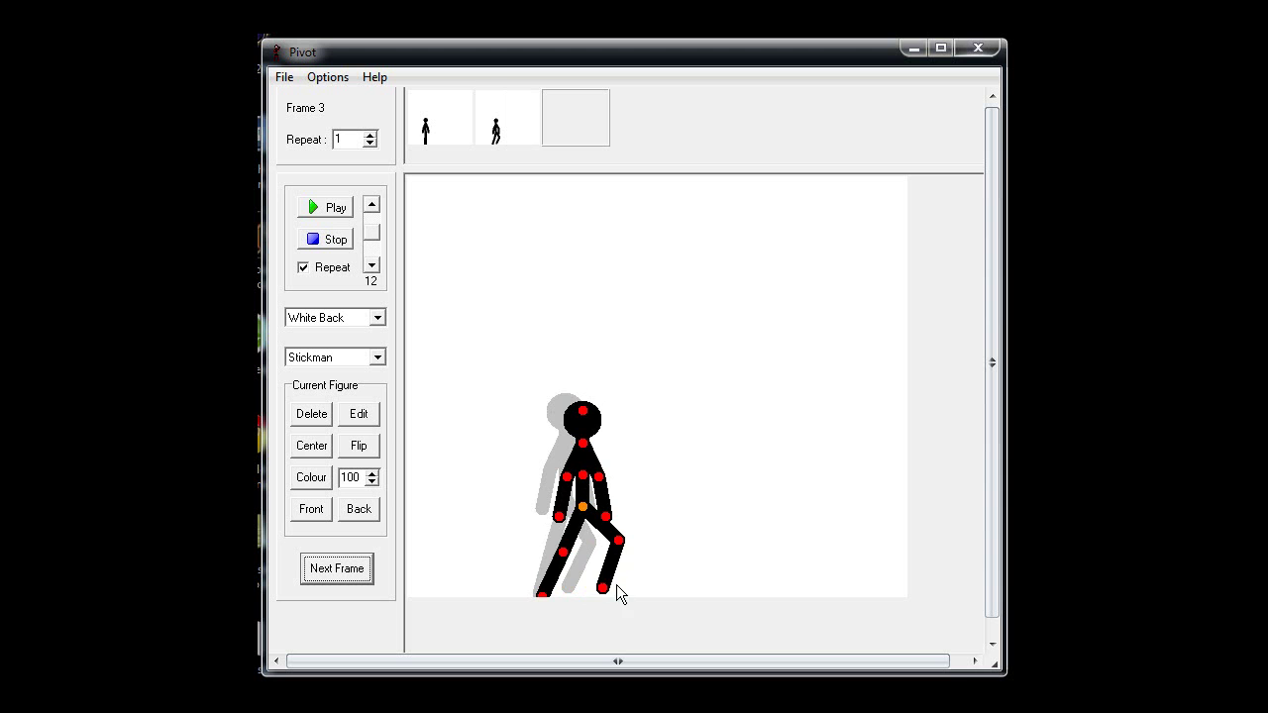
drag(602, 591, 637, 588)
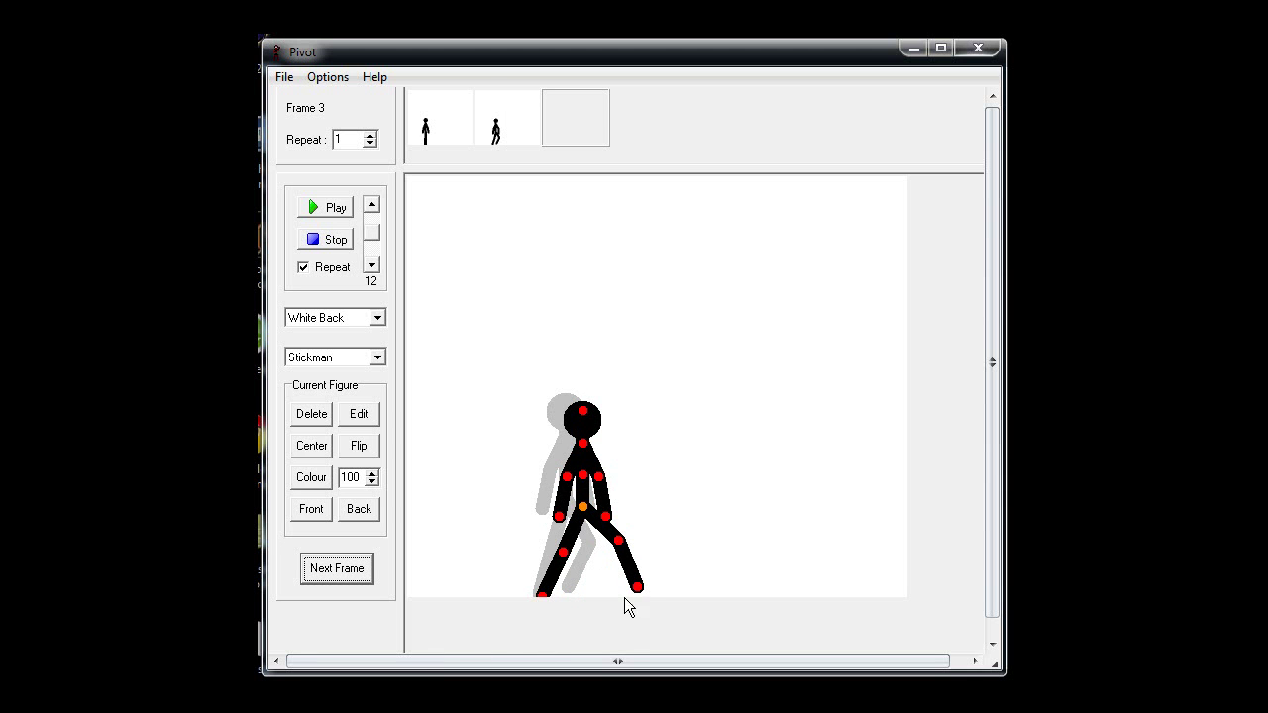
drag(637, 588, 625, 592)
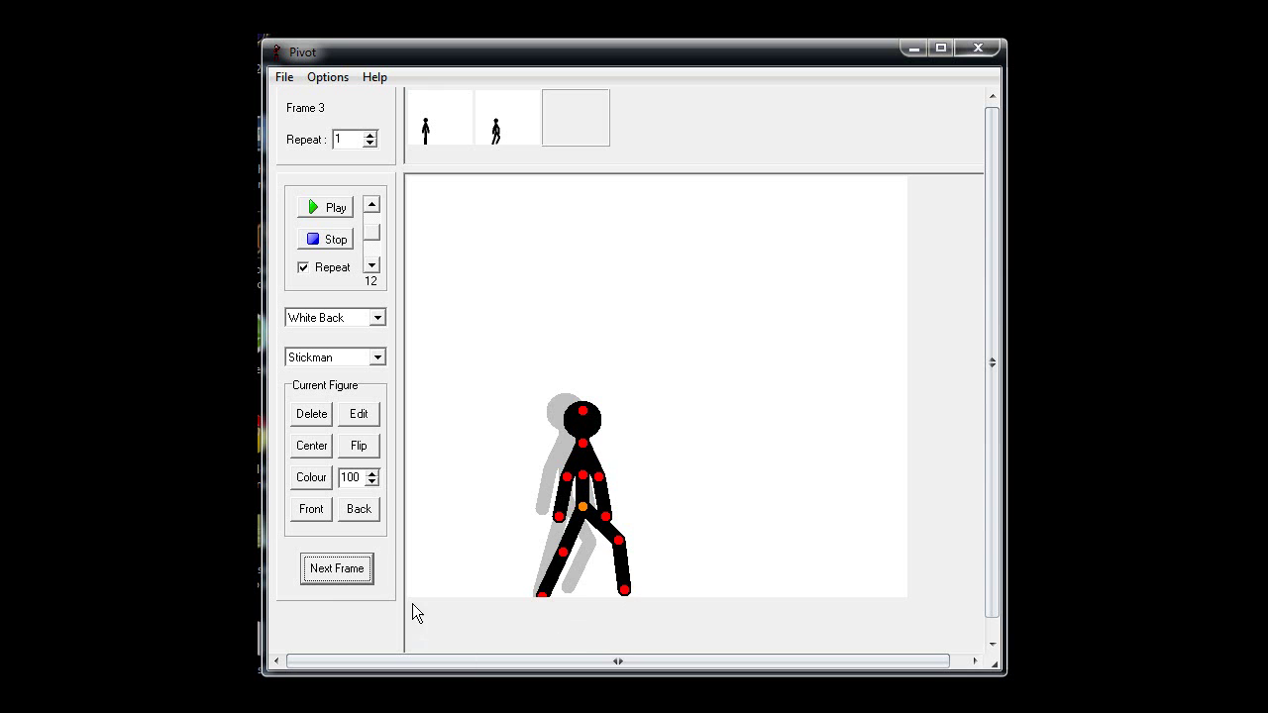
click(324, 569)
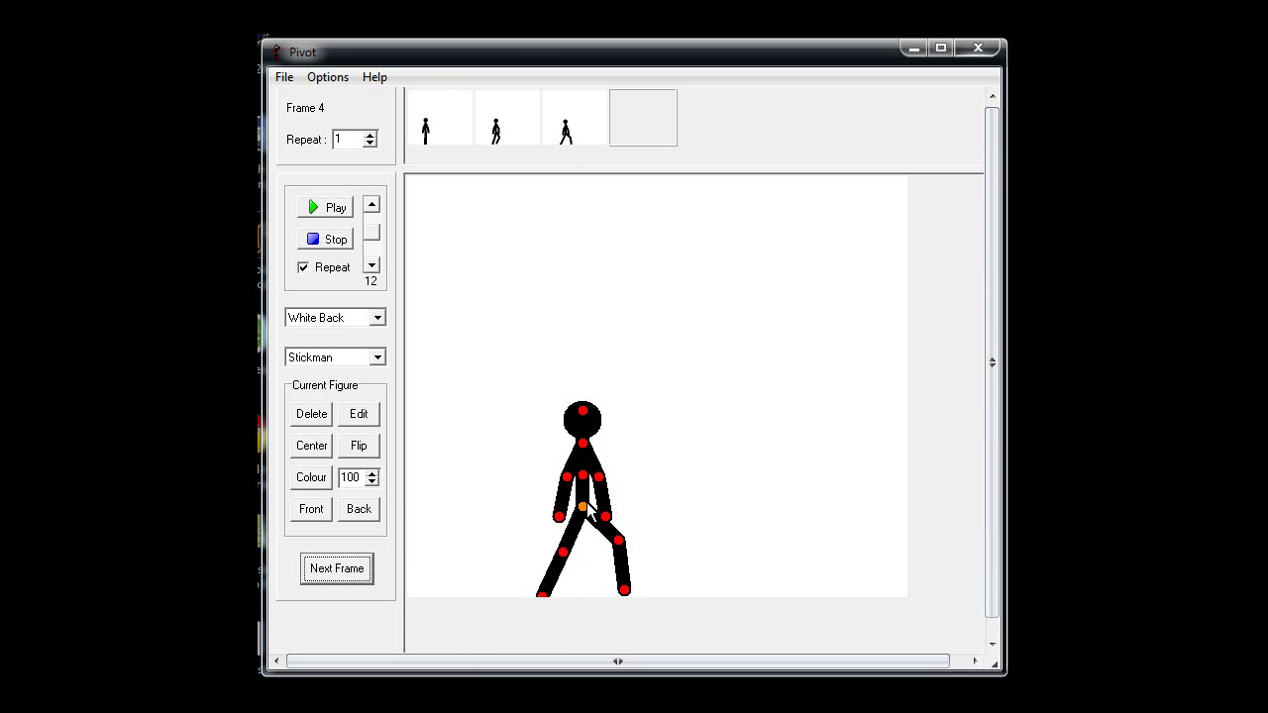
Move the figure right with front leg under the hip, back leg bent behind, torso leaning forward
drag(583, 507, 594, 497)
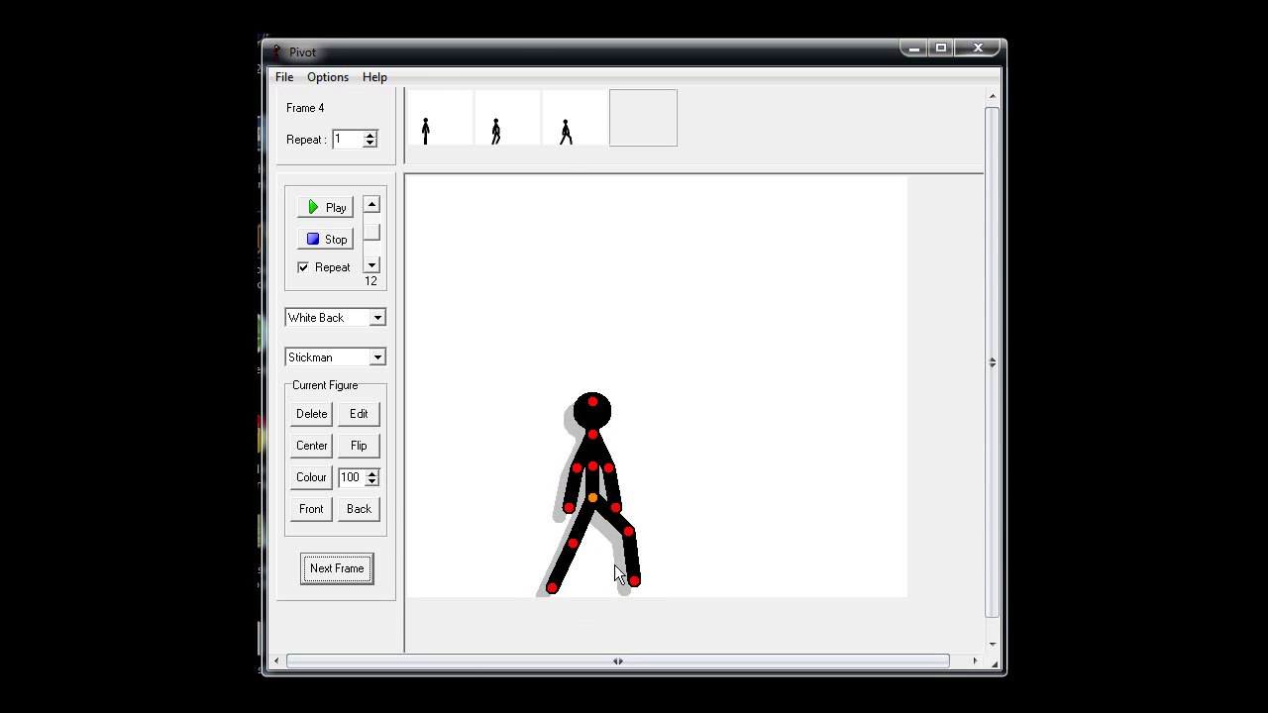
mouse_move(634, 581)
mouse_down()
mouse_move(655, 573)
mouse_move(619, 542)
mouse_up()
drag(598, 500, 599, 513)
drag(574, 555, 561, 542)
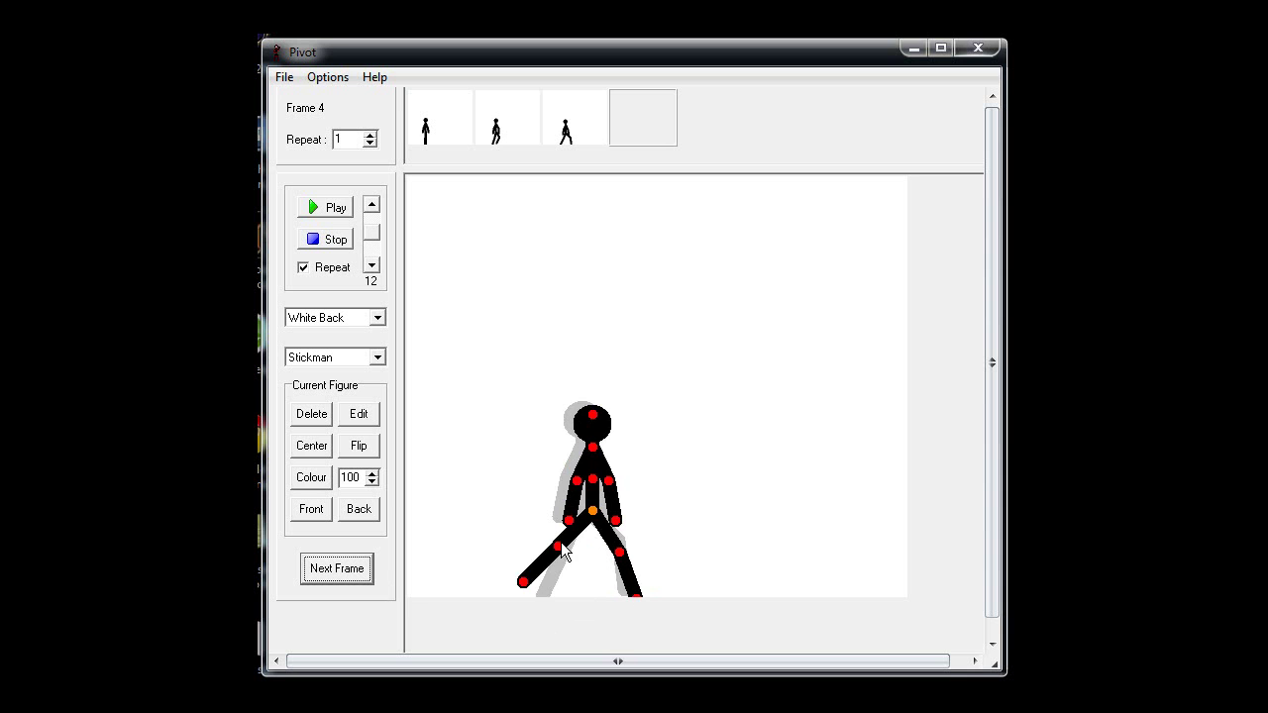
mouse_move(523, 581)
mouse_down()
mouse_move(525, 536)
mouse_move(582, 598)
mouse_up()
mouse_move(536, 555)
mouse_down()
mouse_move(567, 584)
mouse_move(598, 561)
mouse_up()
drag(593, 478, 595, 480)
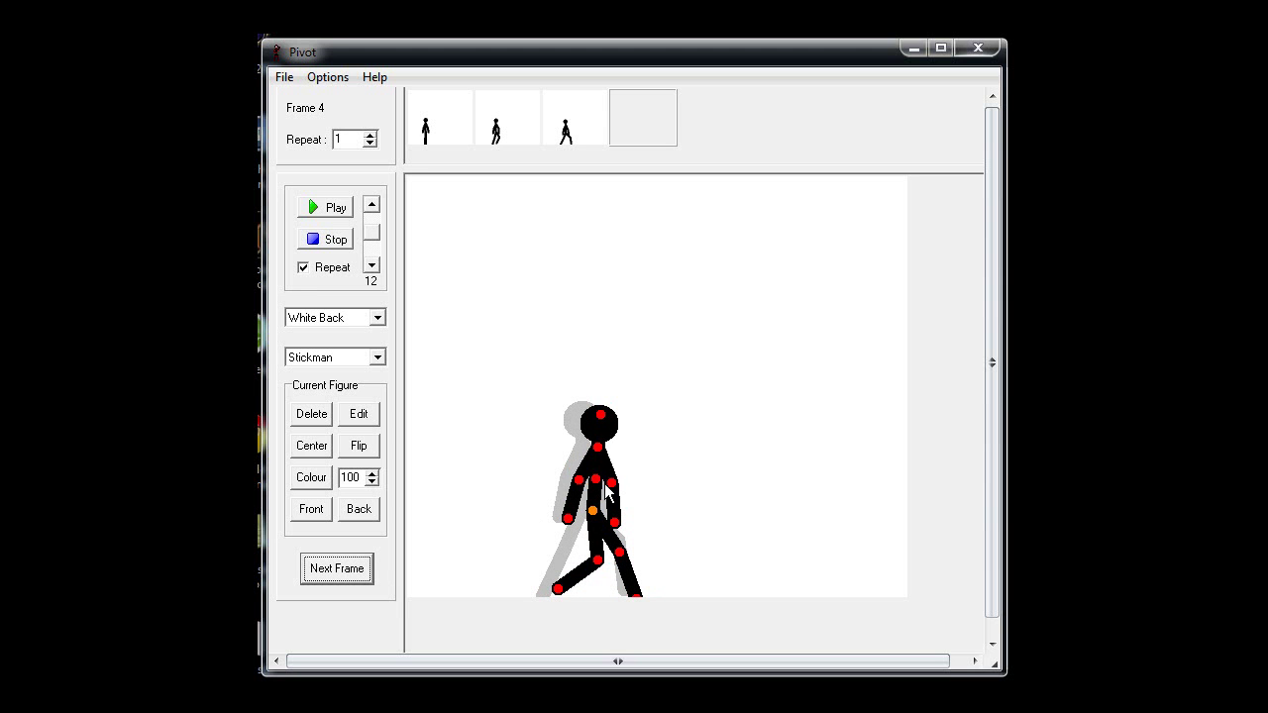
Start frame 5 with the figure moved right and its rear leg swung forward past the body
click(317, 564)
drag(594, 511, 611, 495)
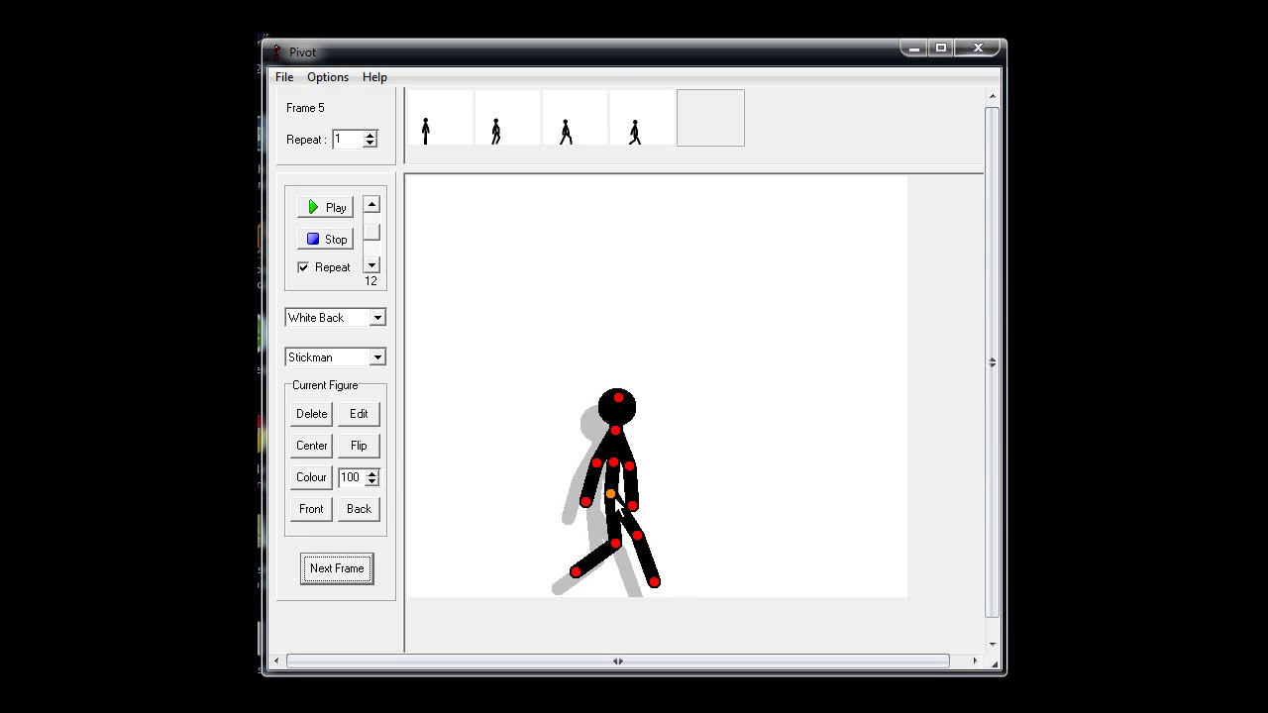
drag(637, 538, 631, 548)
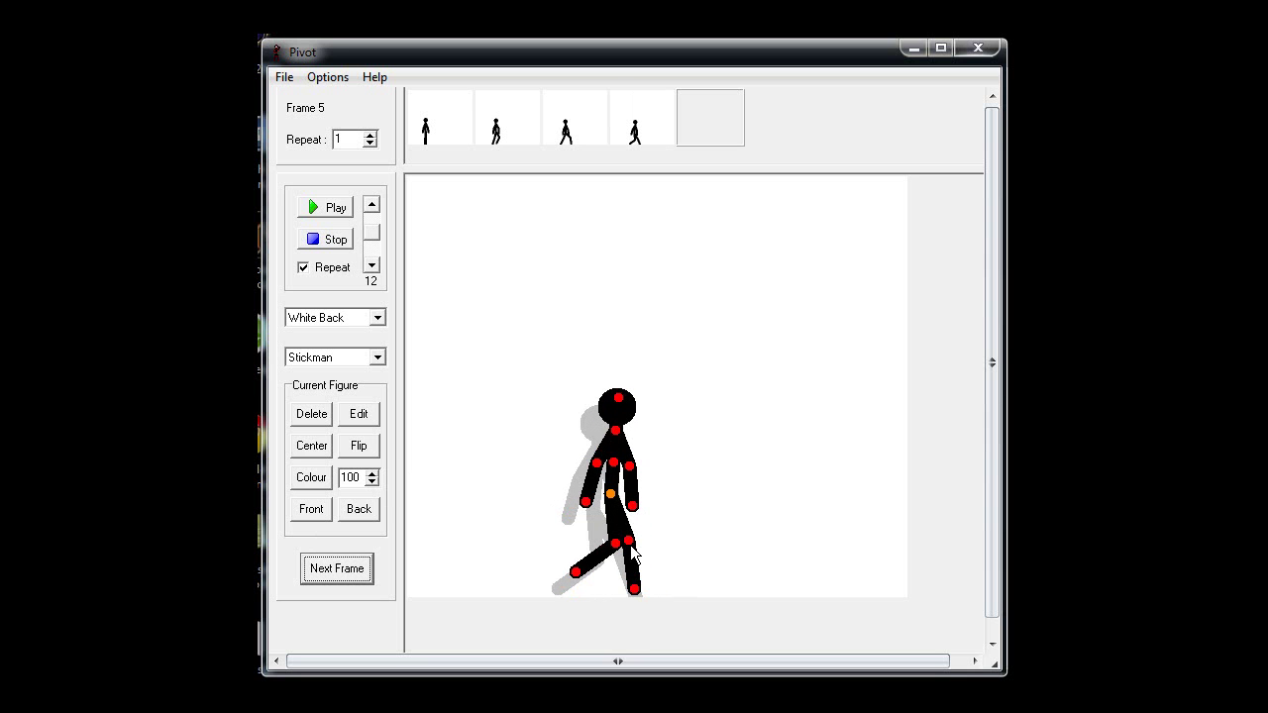
drag(610, 495, 616, 503)
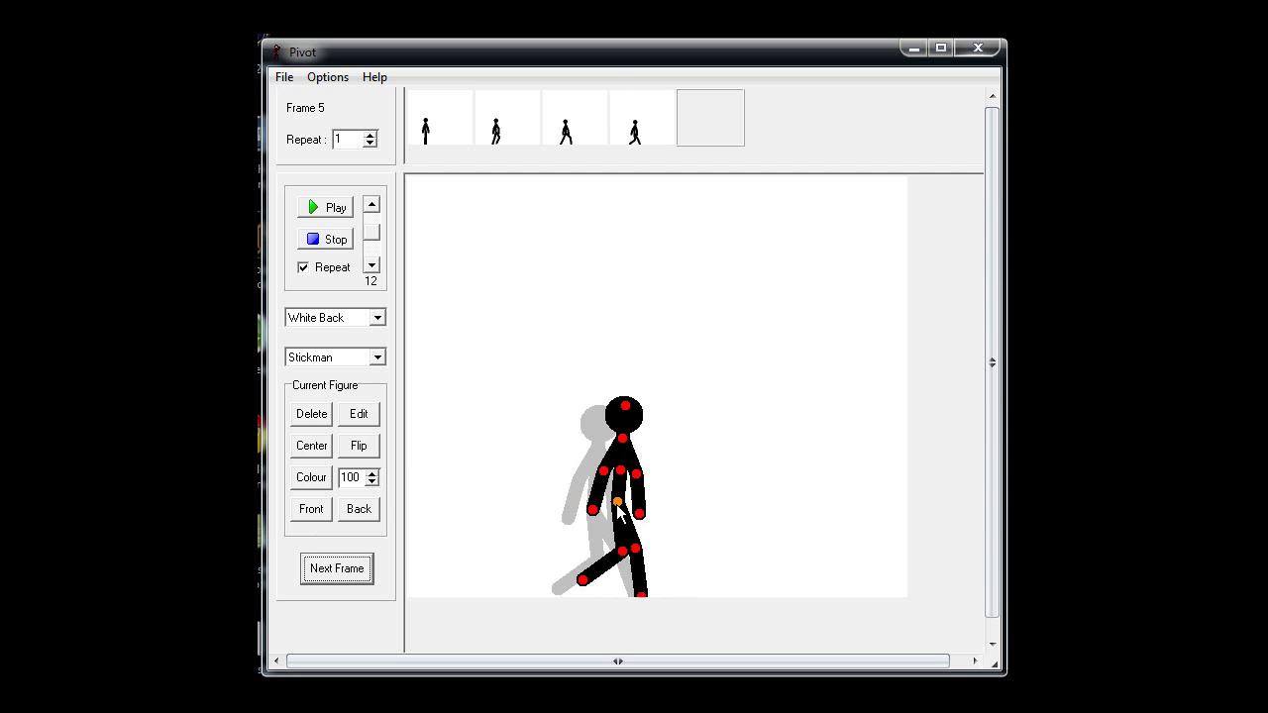
drag(622, 551, 656, 535)
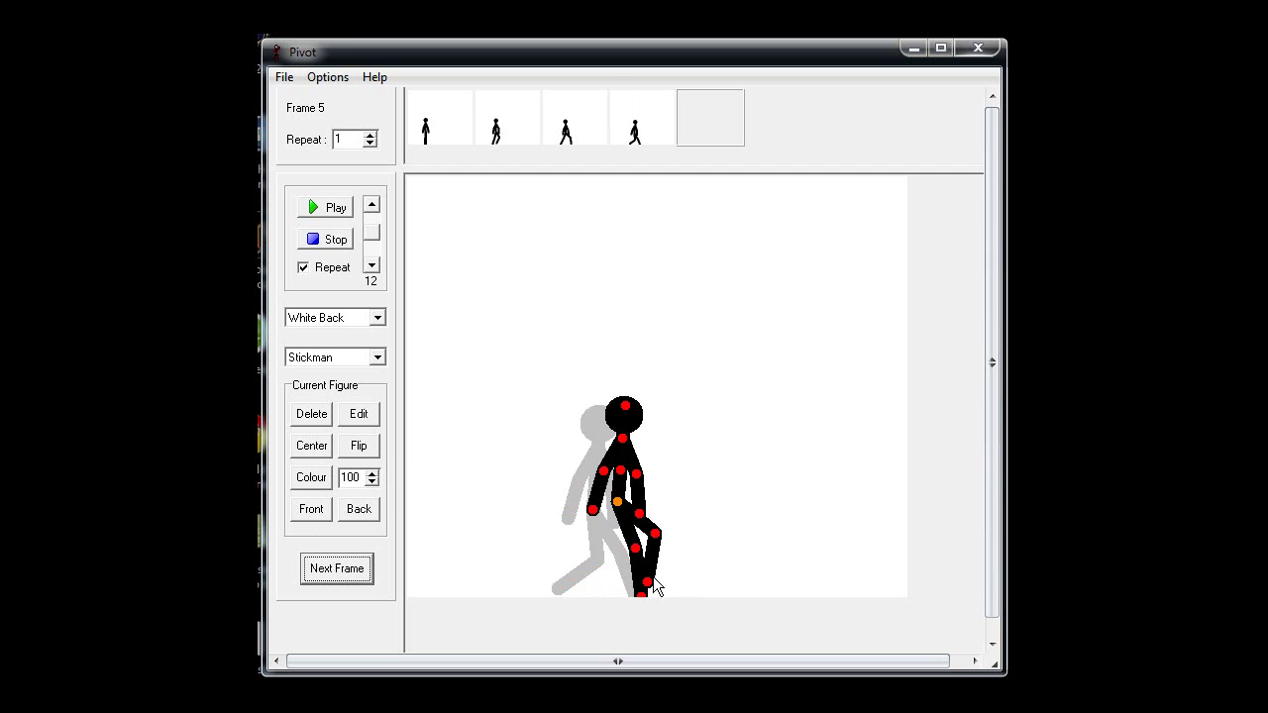
drag(649, 581, 622, 571)
Start frame 6 with the figure further right, front foot reaching forward and arm bent outward
click(352, 580)
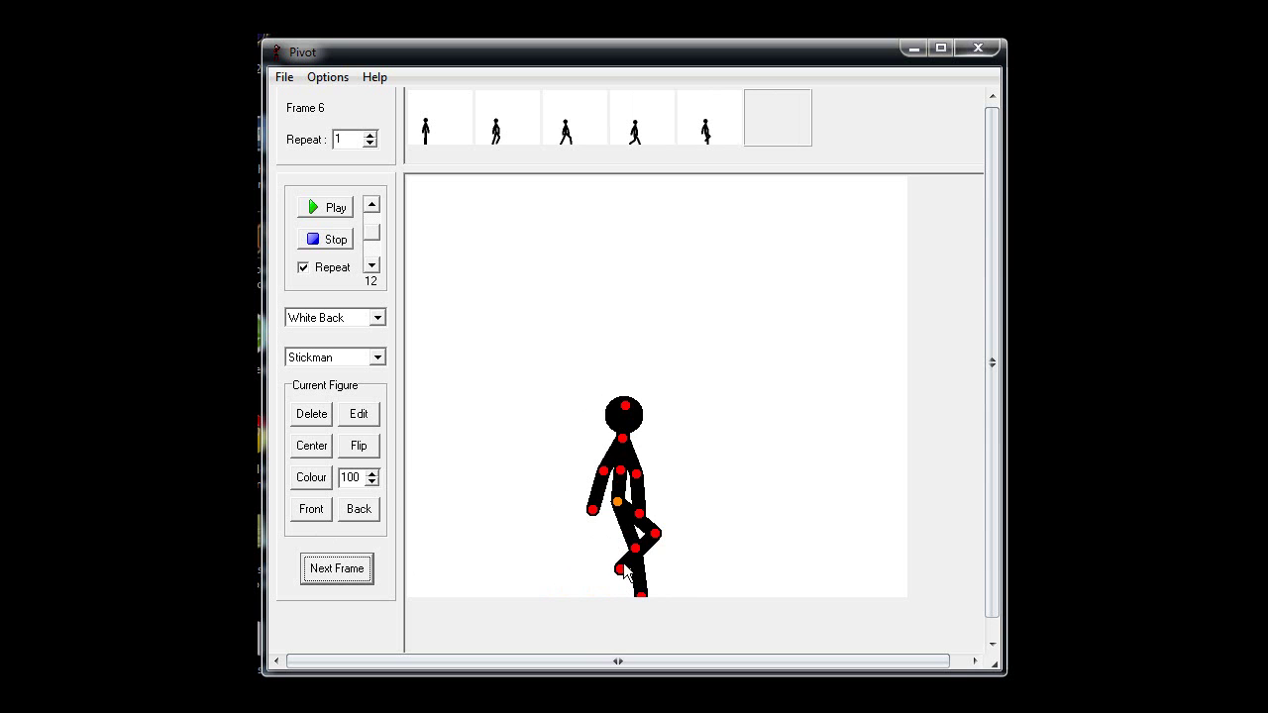
drag(621, 569, 699, 584)
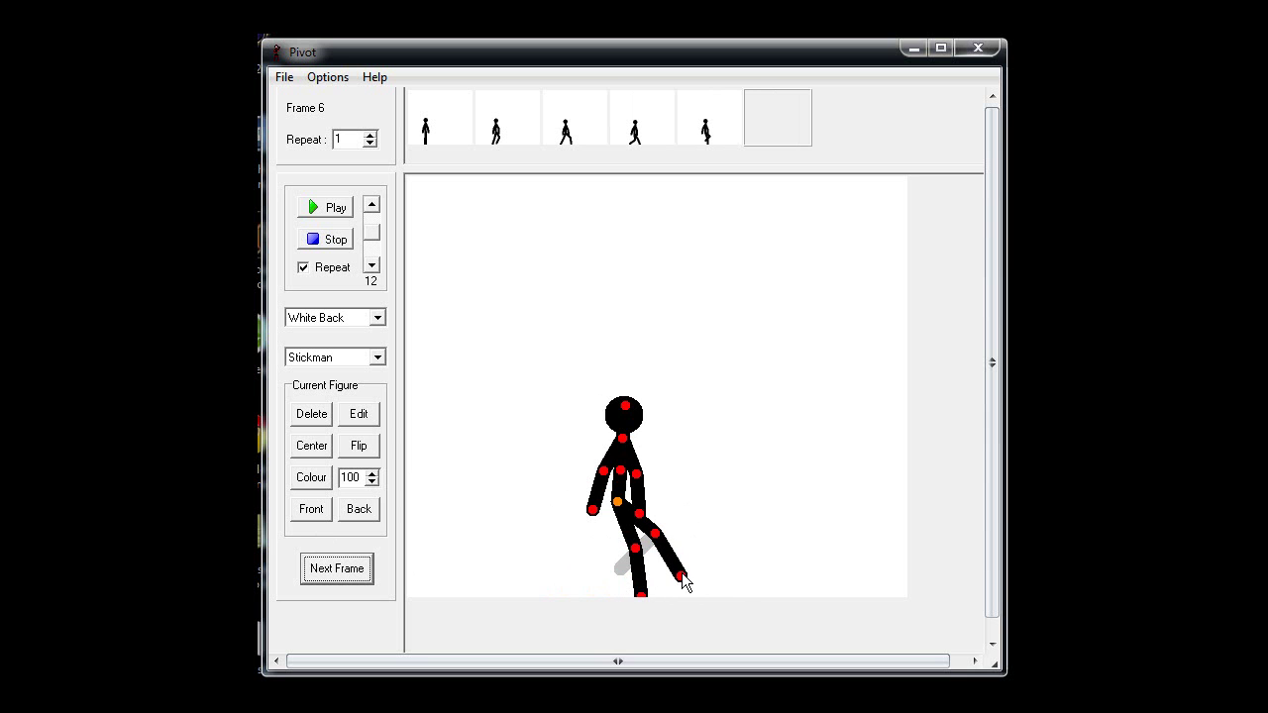
drag(683, 575, 671, 583)
drag(616, 502, 649, 507)
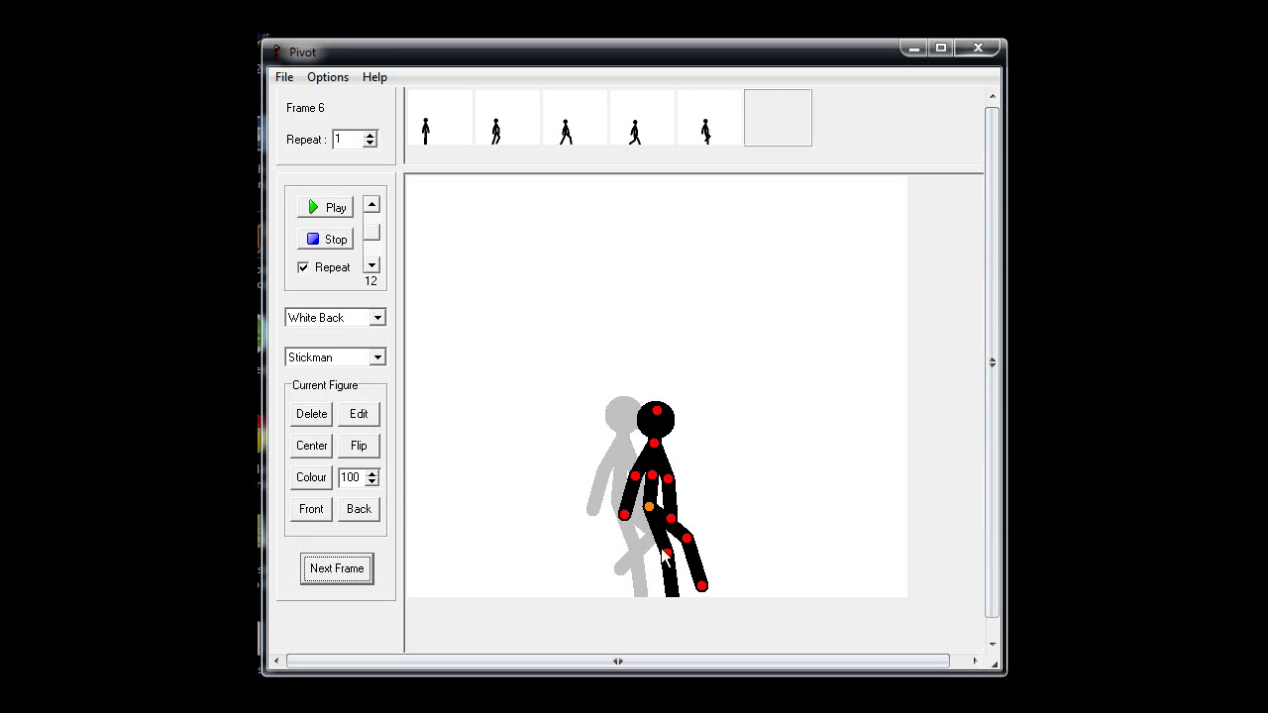
drag(667, 551, 651, 558)
drag(649, 507, 653, 496)
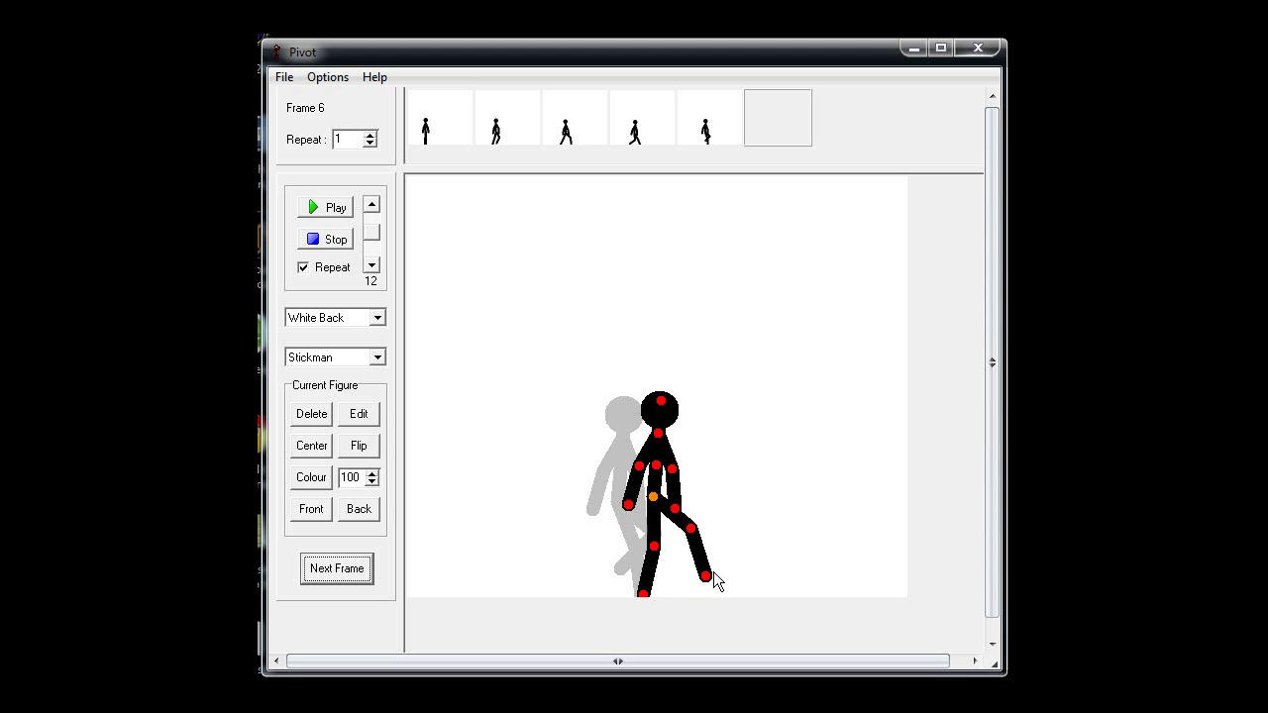
drag(674, 469, 684, 467)
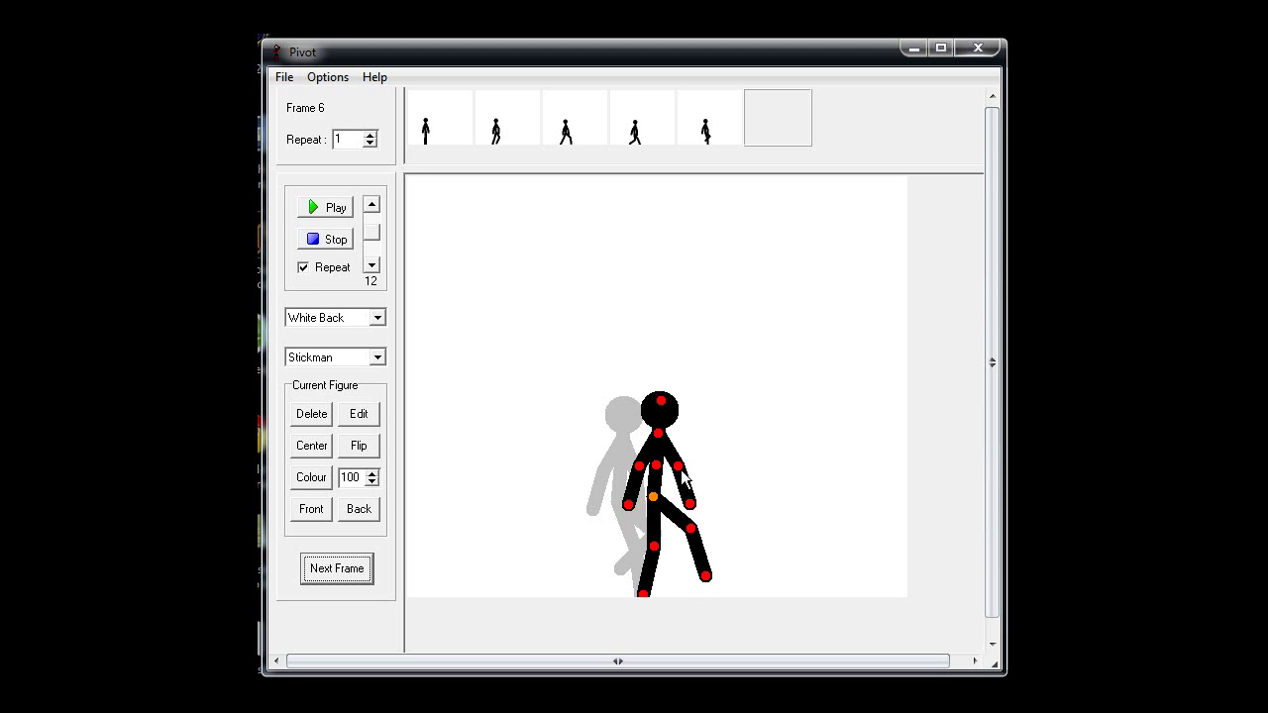
Start frame 7 with the figure nudged right and its legs brought together vertically
click(363, 575)
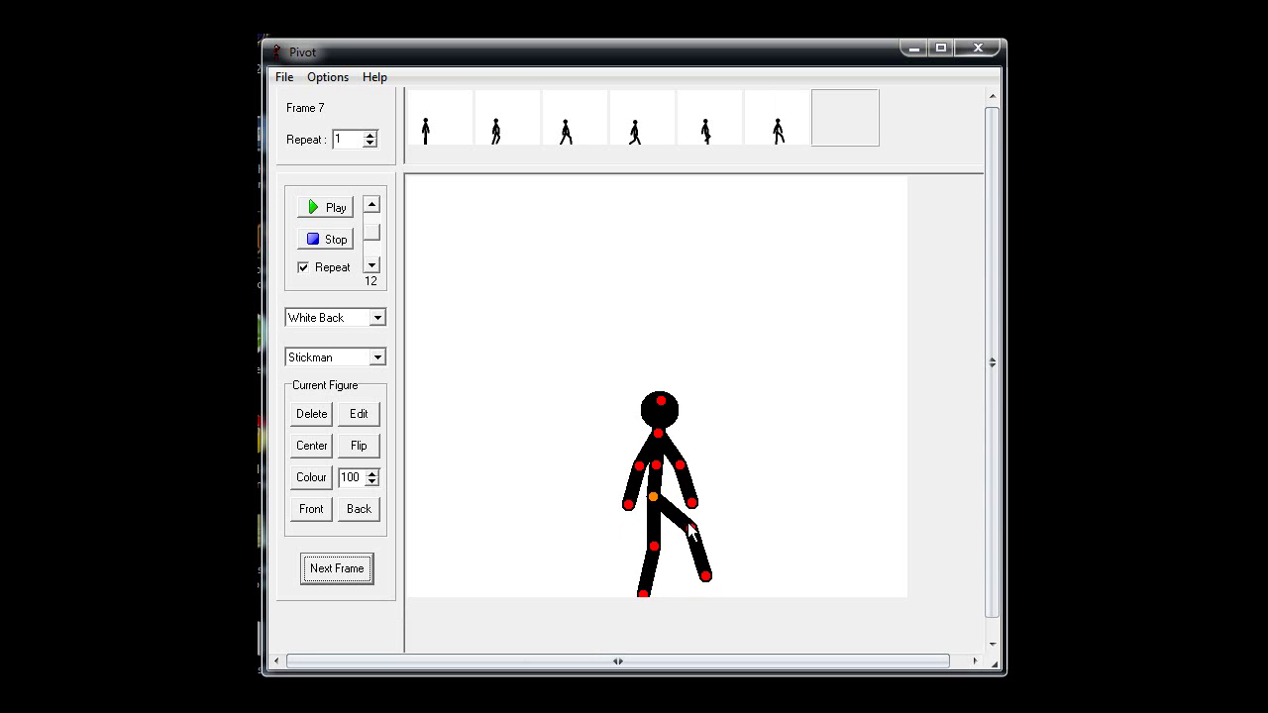
mouse_move(653, 498)
mouse_down()
mouse_move(675, 493)
mouse_move(656, 493)
mouse_up()
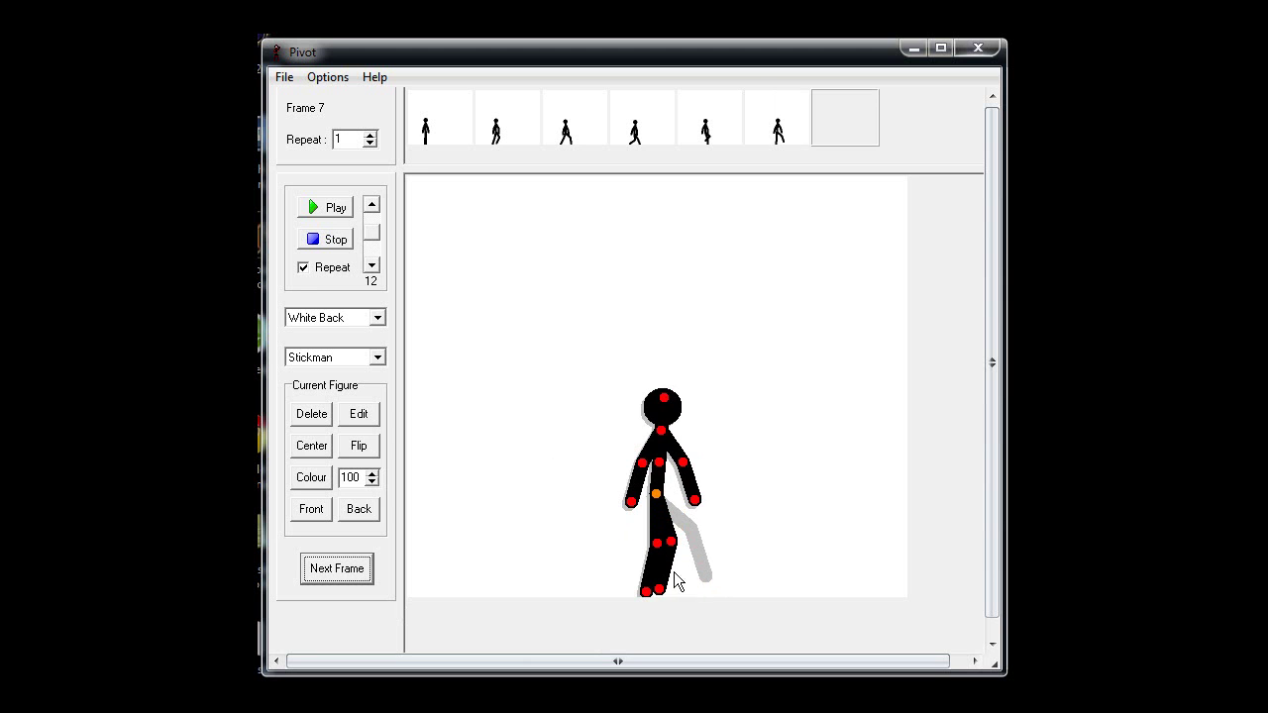
drag(658, 592, 697, 599)
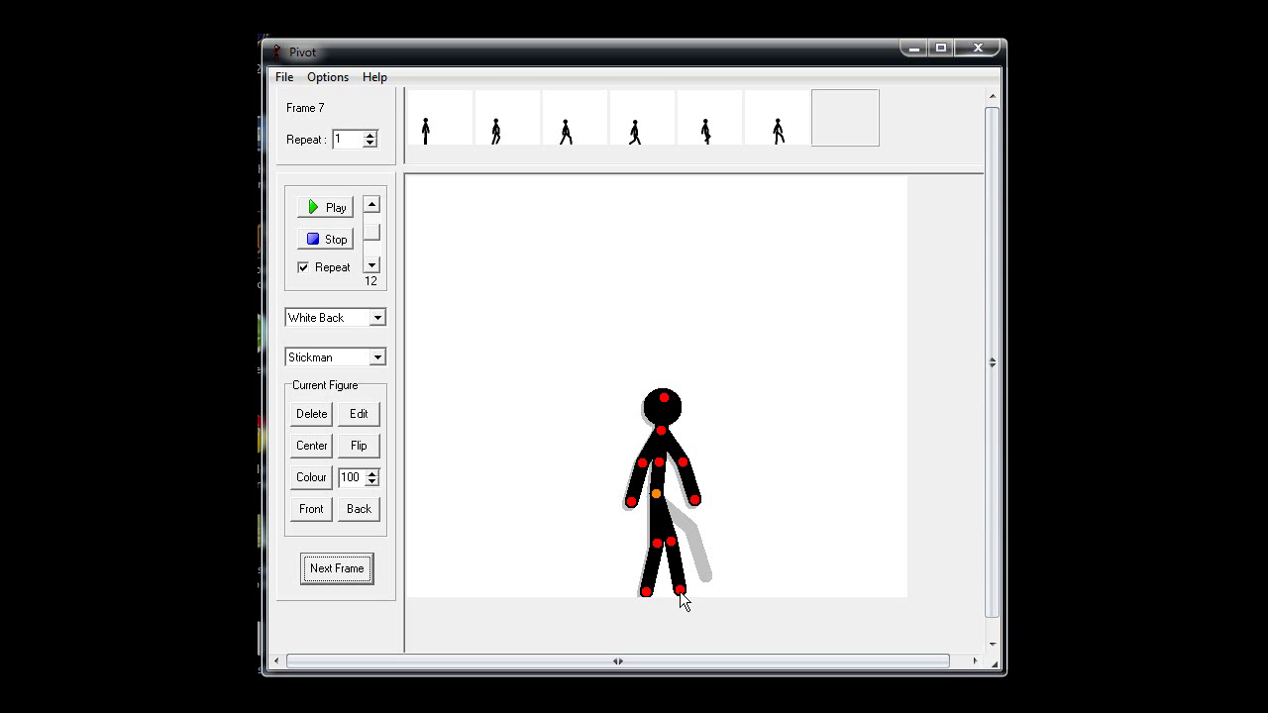
drag(692, 593, 675, 595)
drag(671, 542, 660, 545)
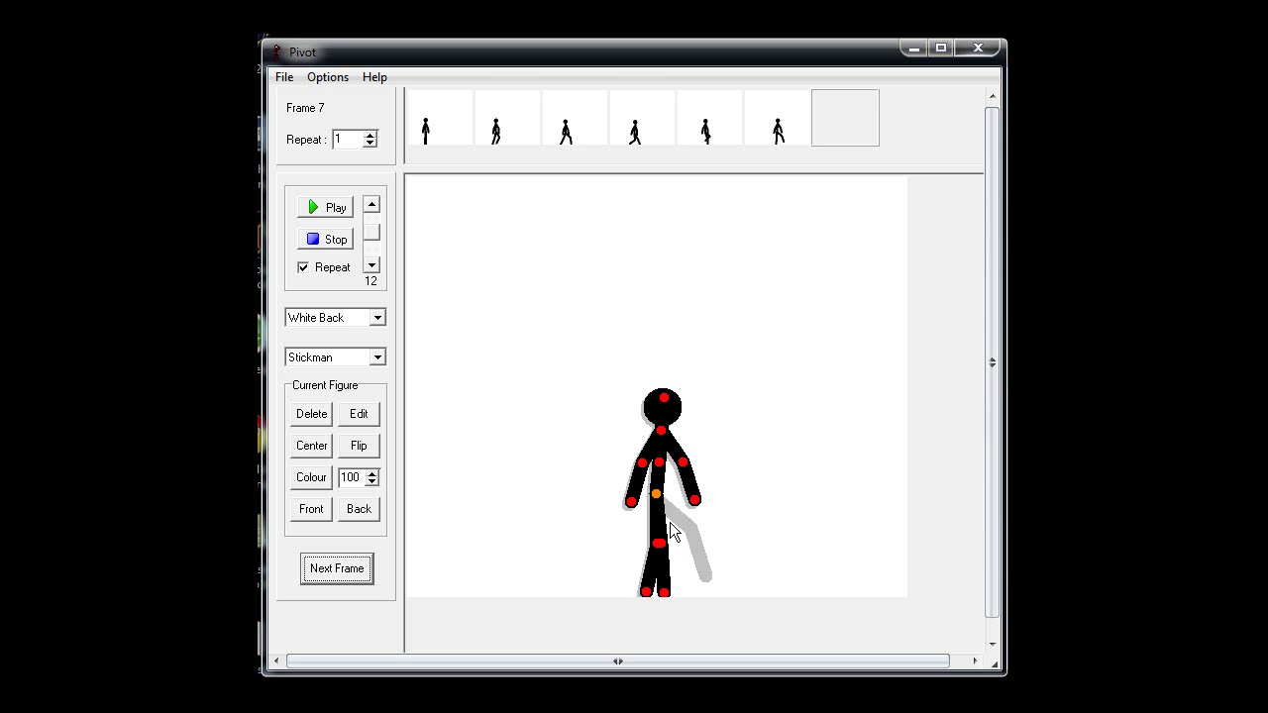
Add another frame, then play and stop the animation to preview the walk
click(339, 569)
click(333, 208)
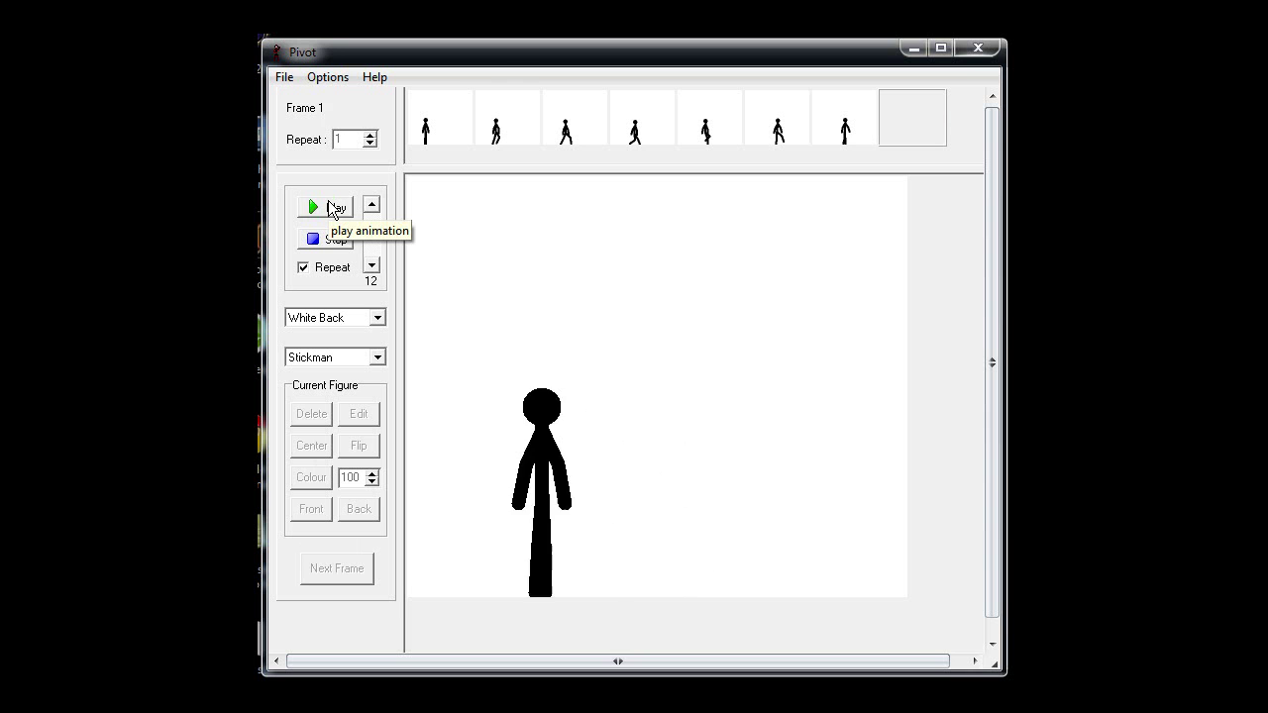
click(317, 248)
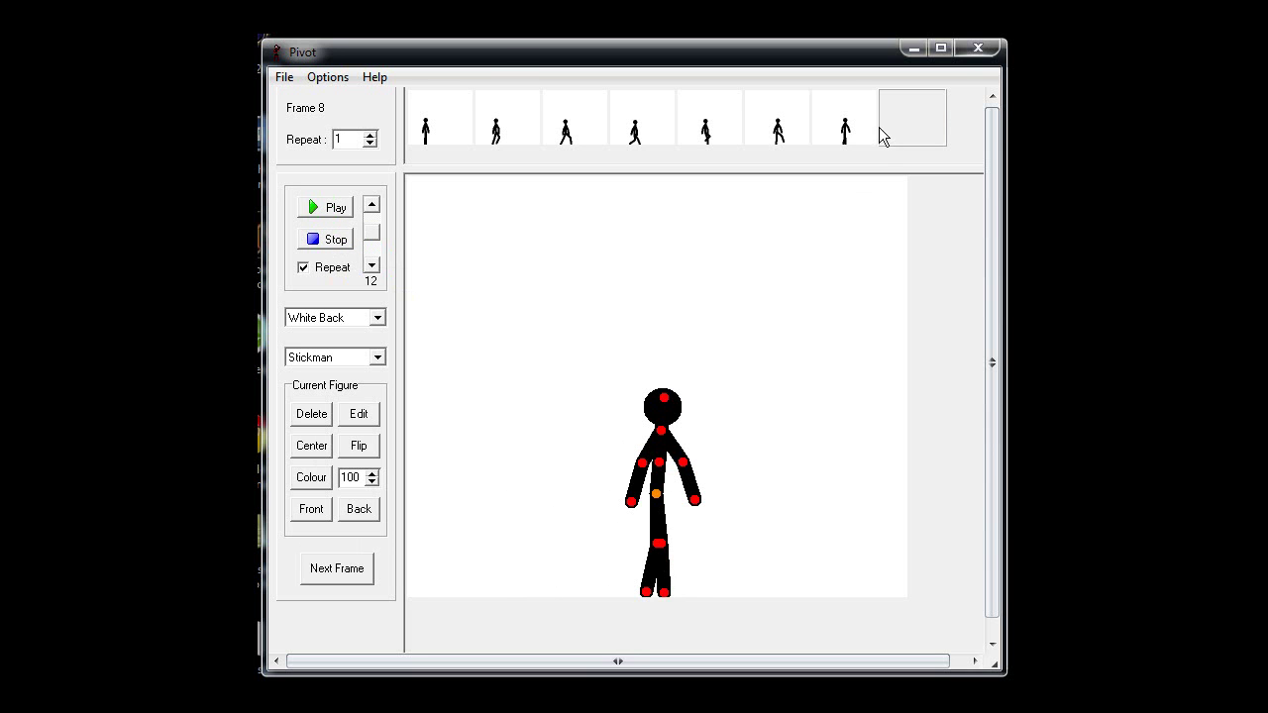
Delete the unwanted last frame and reselect frame 6's thumbnail
right_click(854, 94)
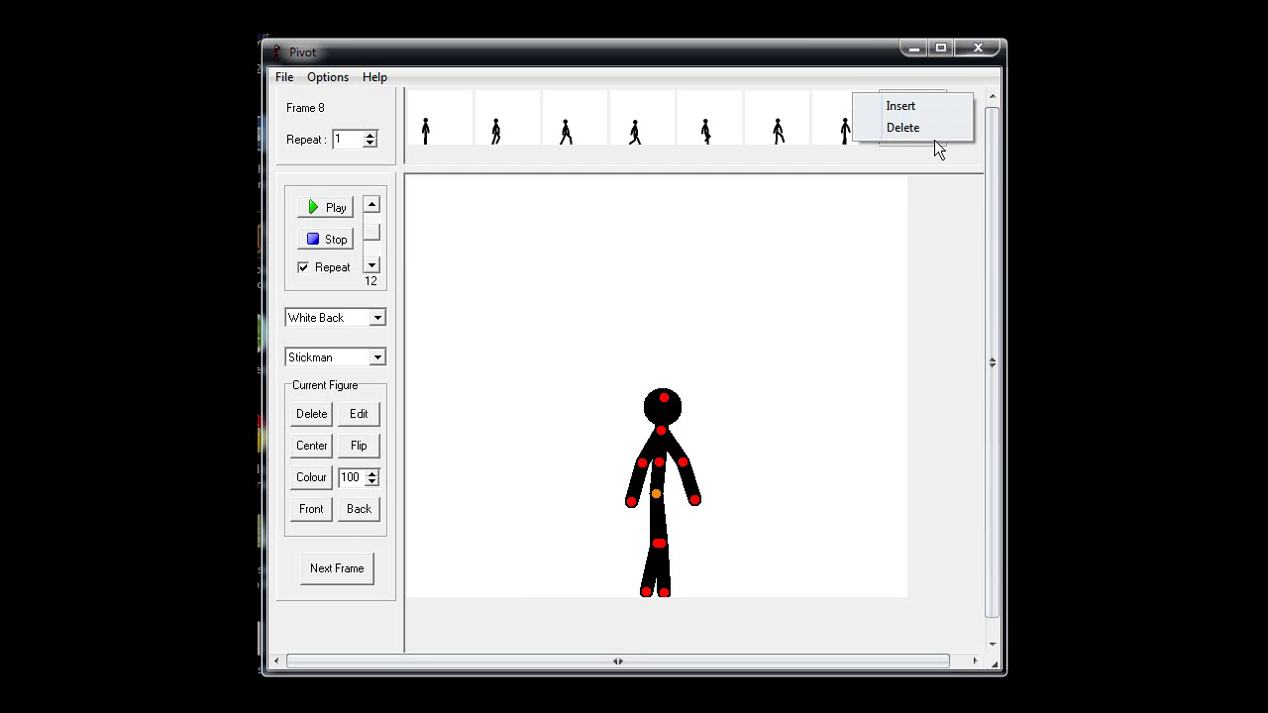
click(941, 129)
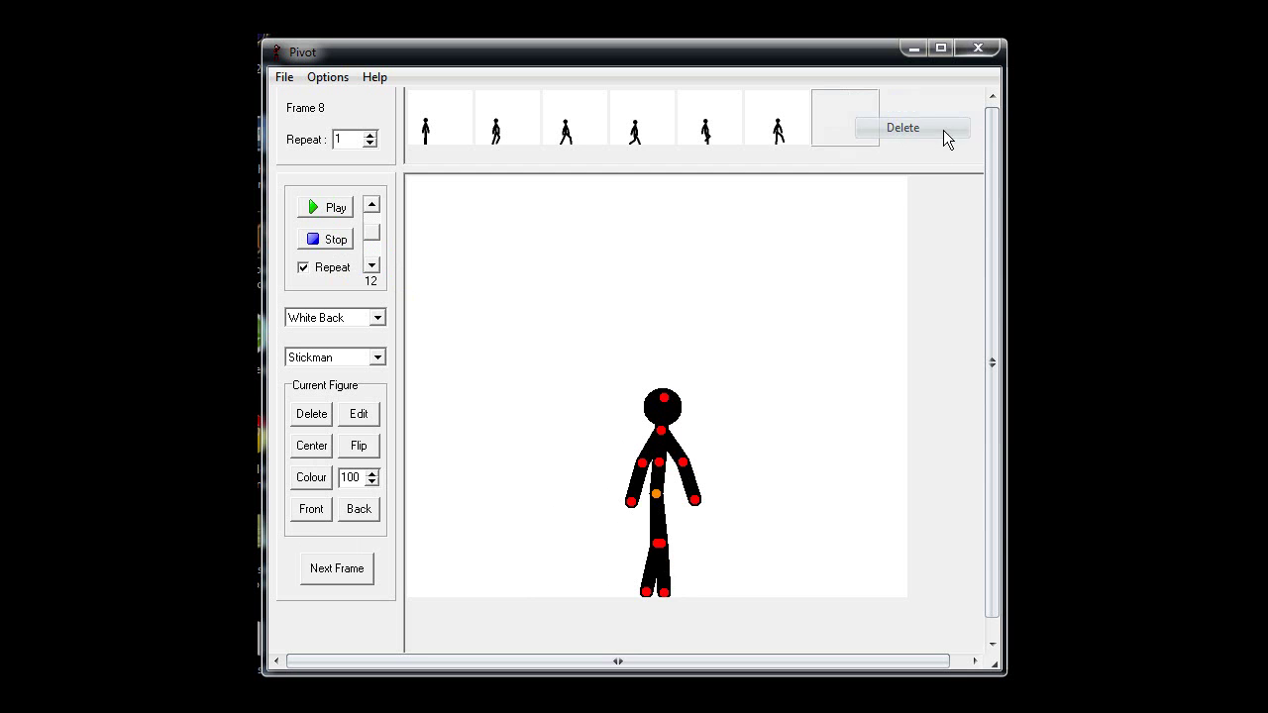
click(788, 128)
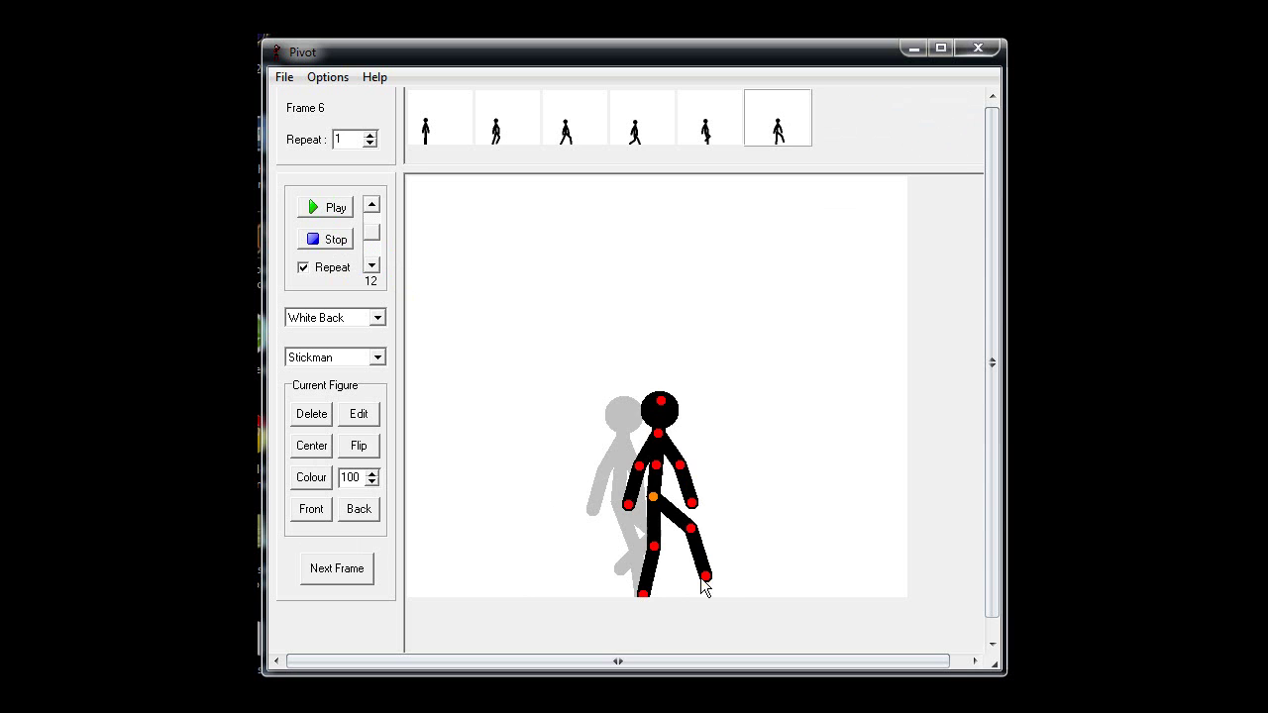
Create a fresh frame 7 with the figure further right, right leg lowered and left leg trailing back
click(347, 580)
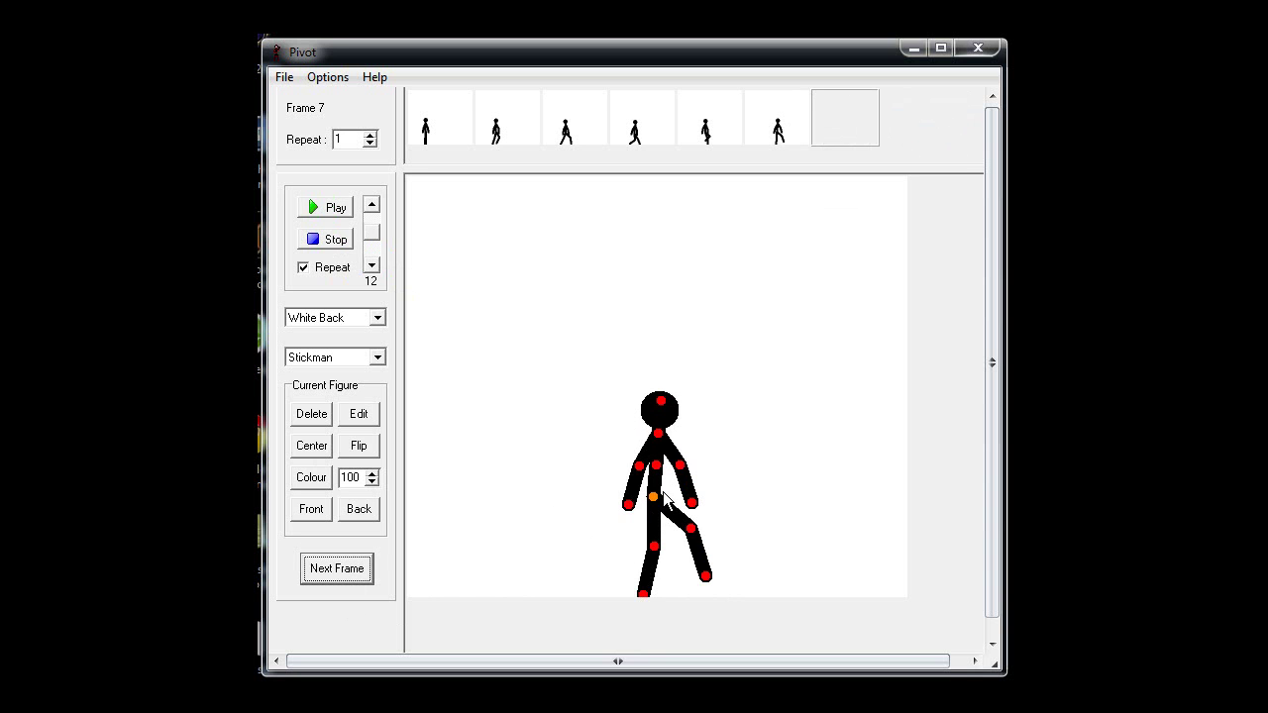
drag(654, 497, 676, 484)
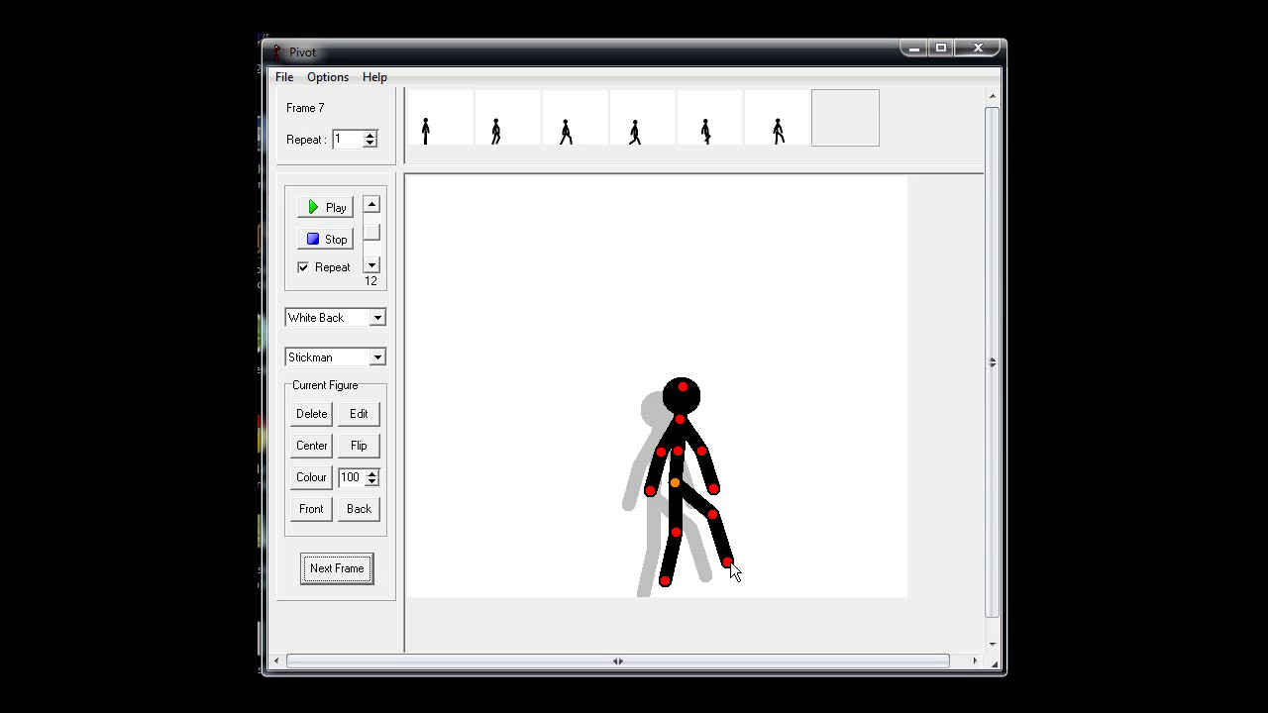
drag(728, 563, 804, 611)
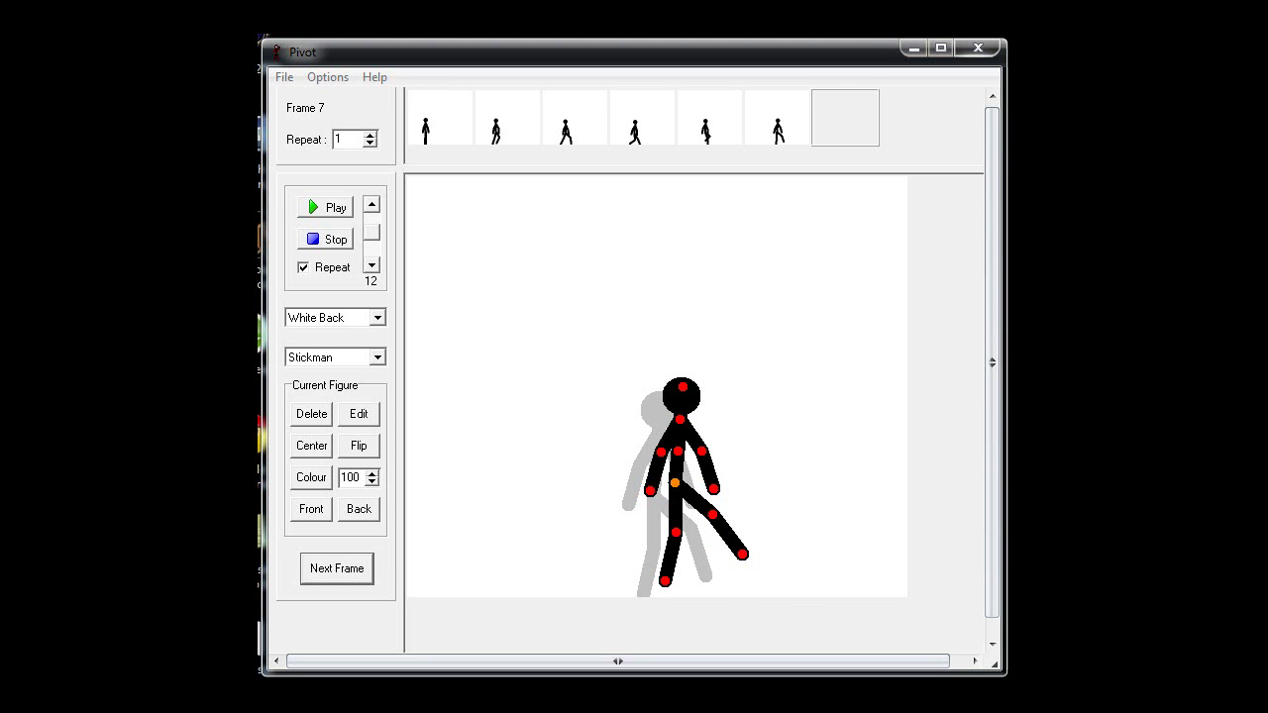
click(714, 530)
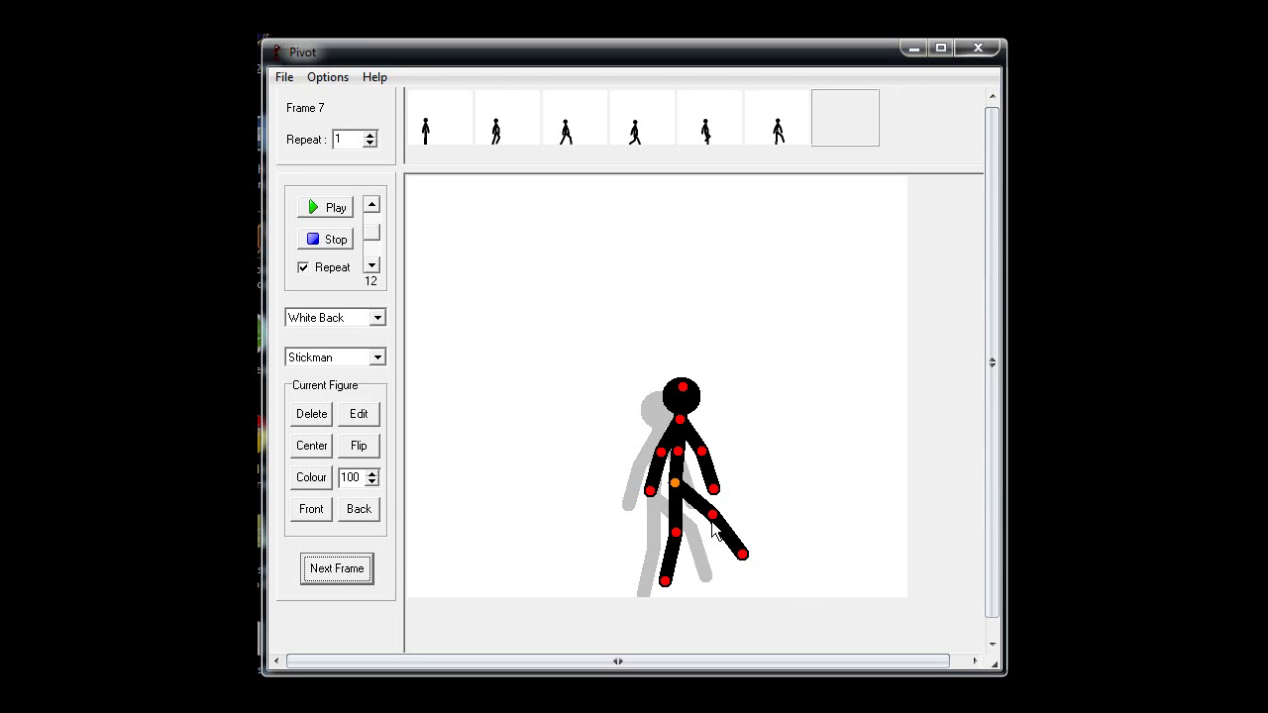
mouse_move(713, 516)
mouse_down()
mouse_move(704, 523)
mouse_move(683, 491)
mouse_up()
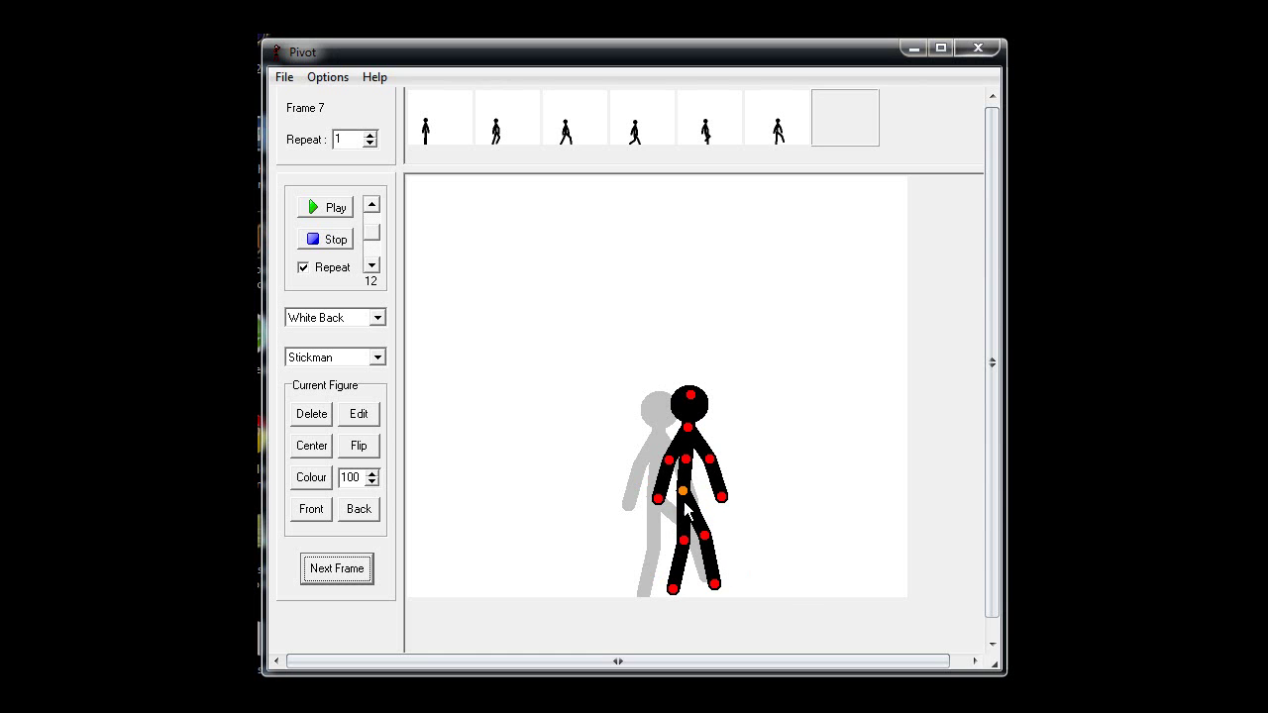
drag(682, 492, 689, 505)
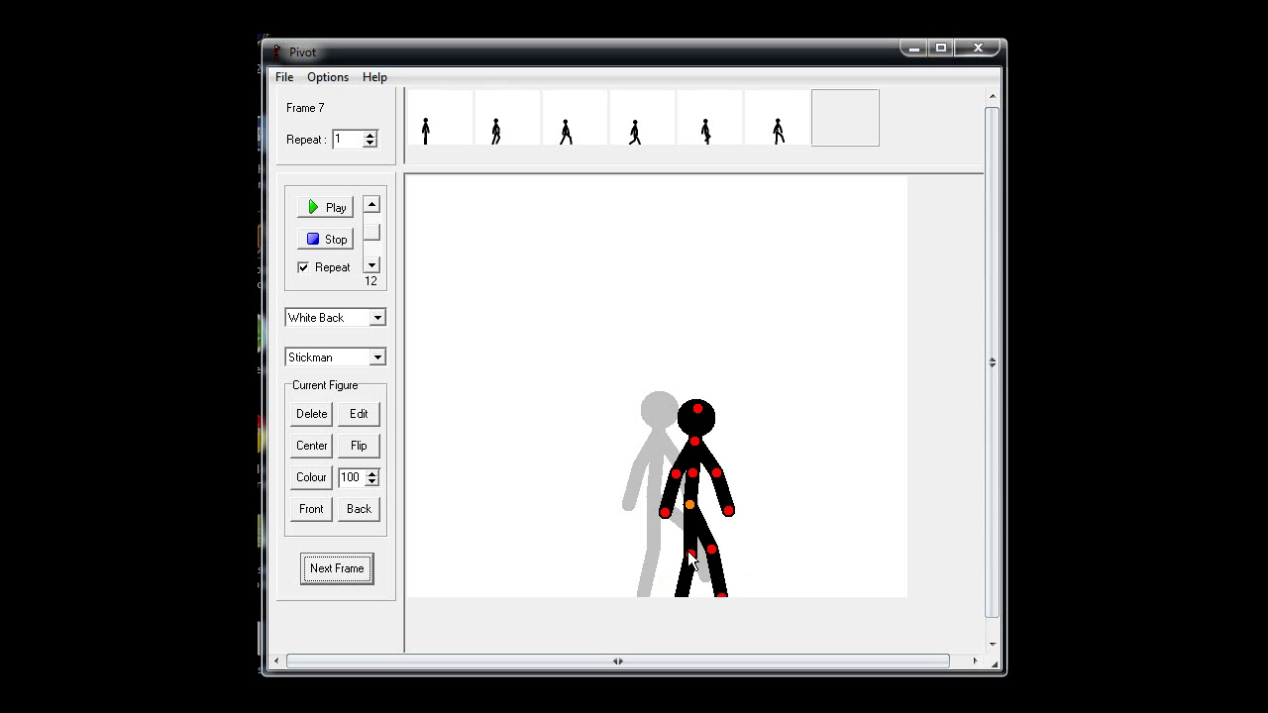
drag(690, 553, 671, 550)
mouse_move(644, 598)
mouse_down()
mouse_move(622, 561)
mouse_move(697, 578)
mouse_up()
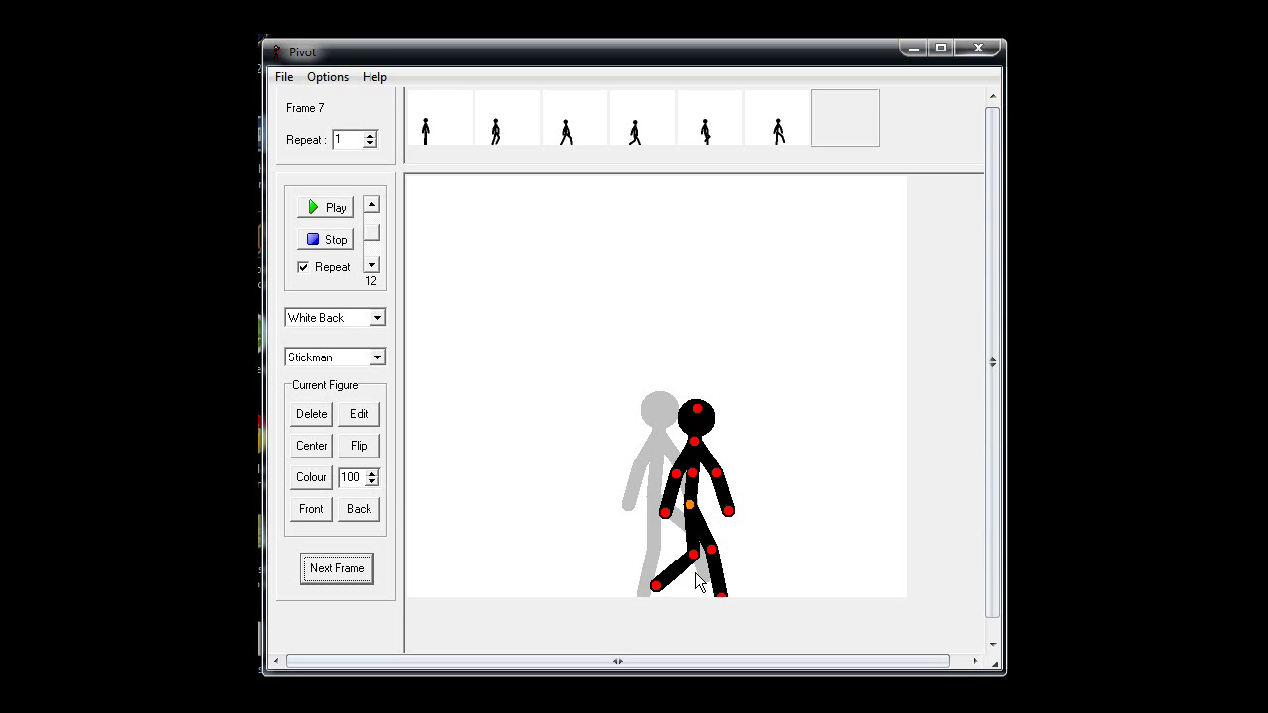
Add frame 8 with the figure shifted further right and one knee lifted forward
click(352, 579)
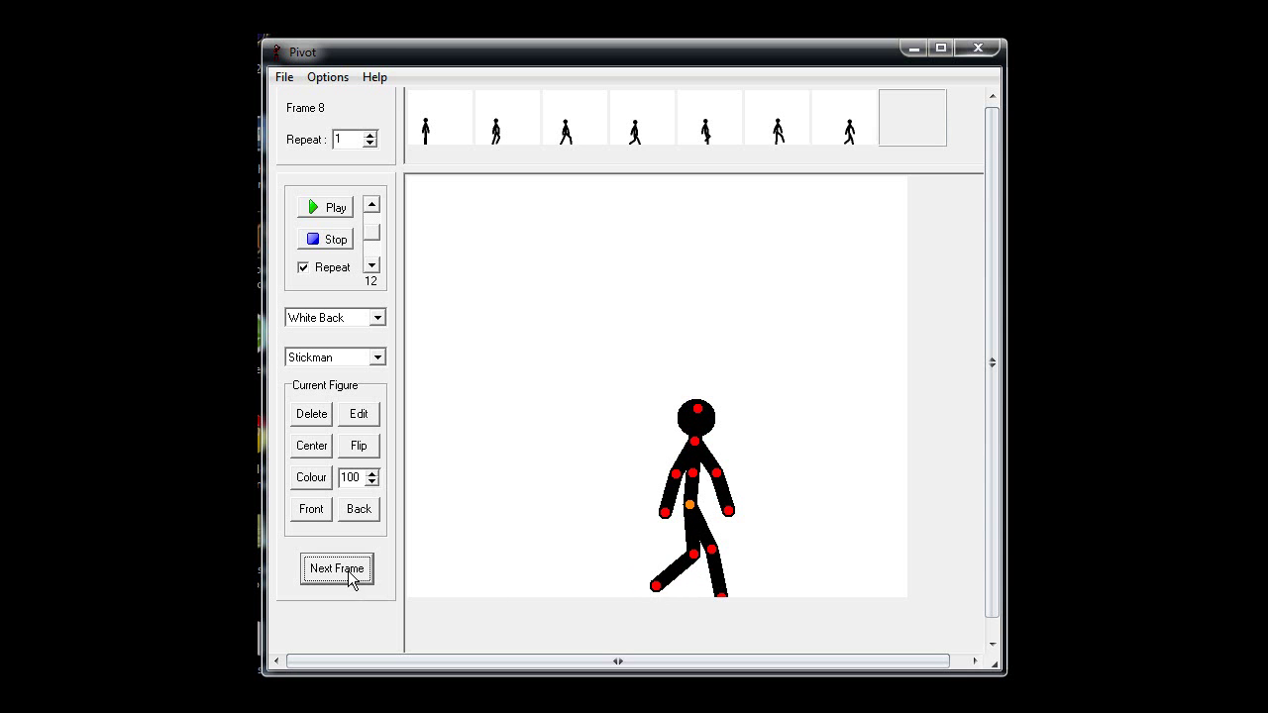
drag(693, 506, 726, 500)
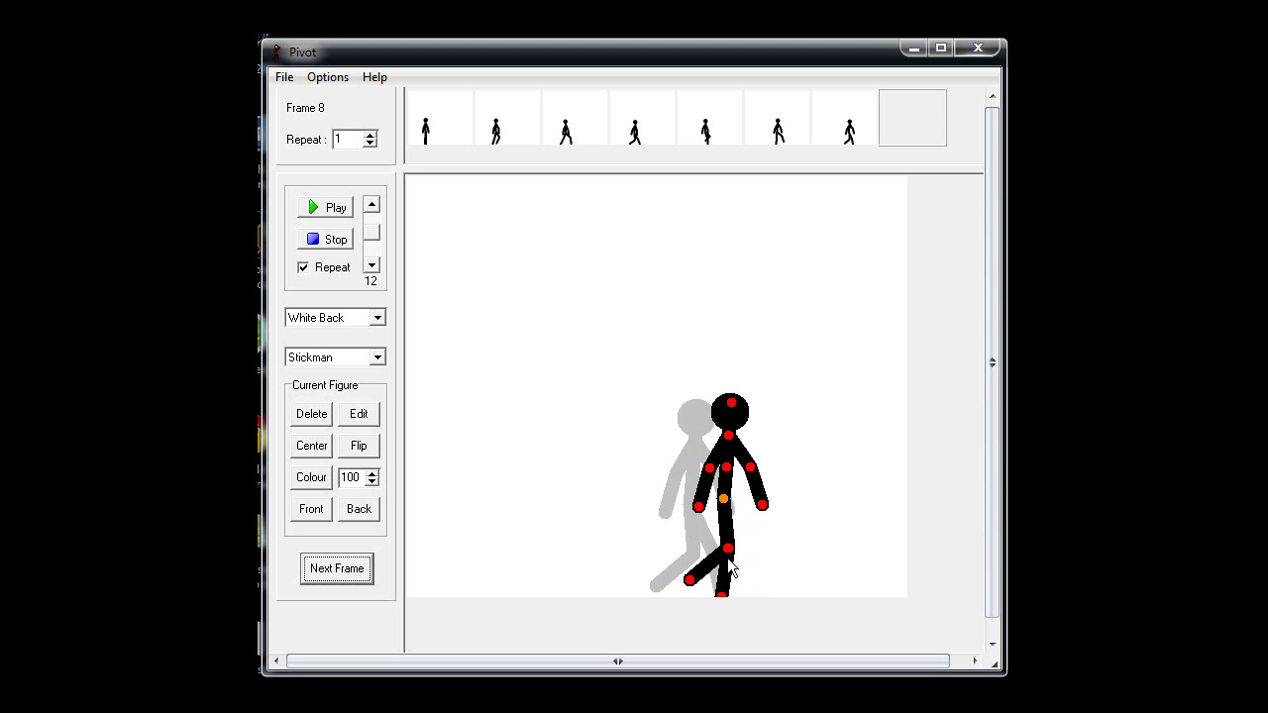
drag(735, 551, 739, 554)
drag(725, 499, 732, 500)
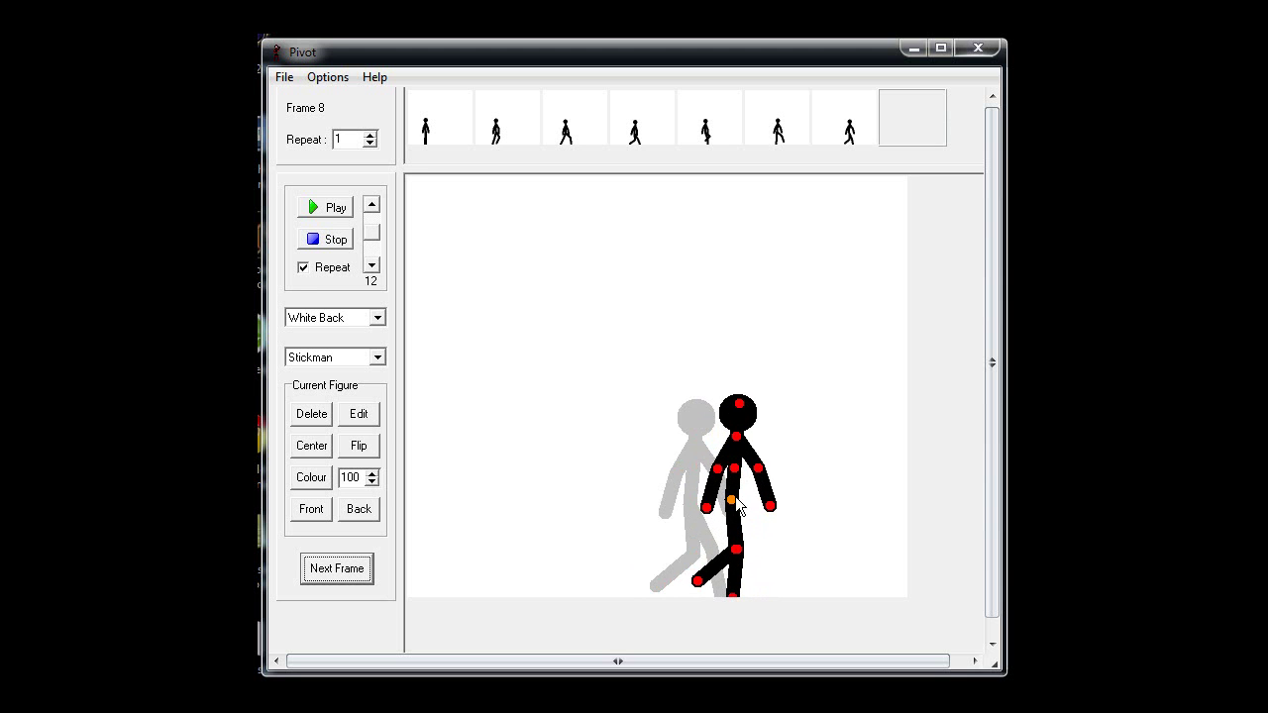
mouse_move(745, 560)
mouse_down()
mouse_move(684, 552)
mouse_move(740, 561)
mouse_move(742, 575)
mouse_move(778, 542)
mouse_up()
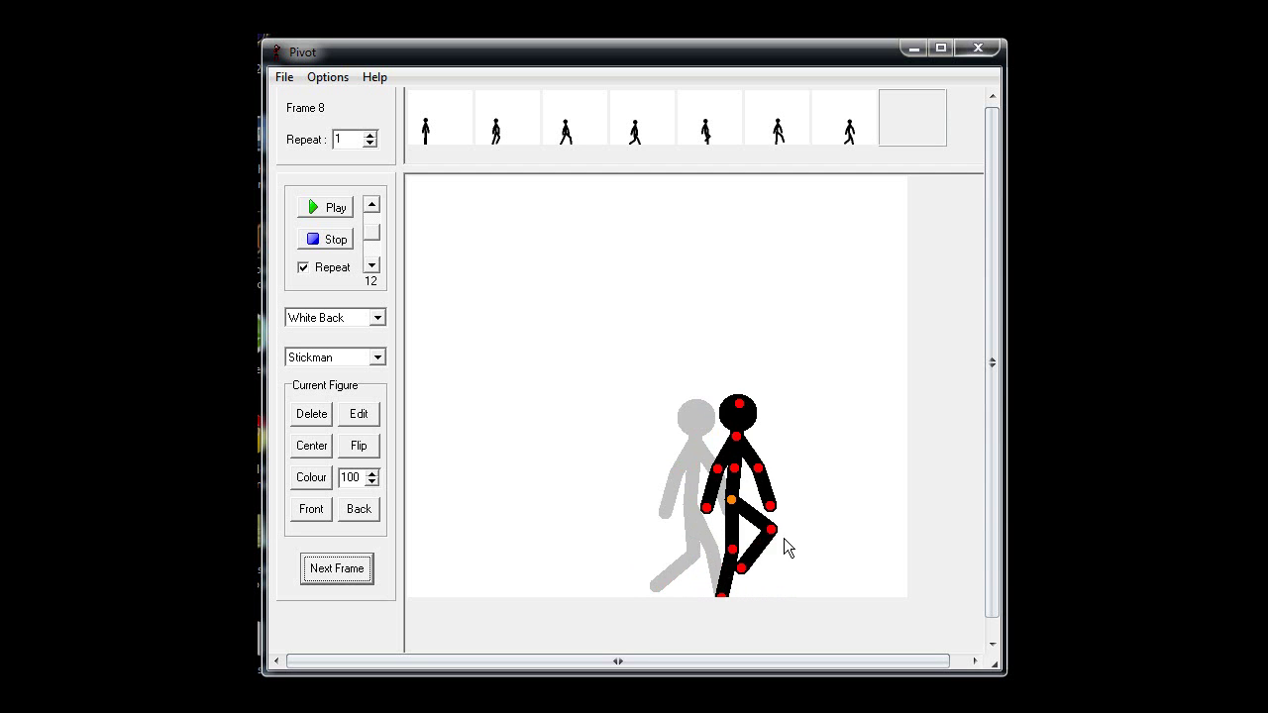
Add frame 9 with the figure moved further right and its raised foot extended down toward the ground
click(335, 569)
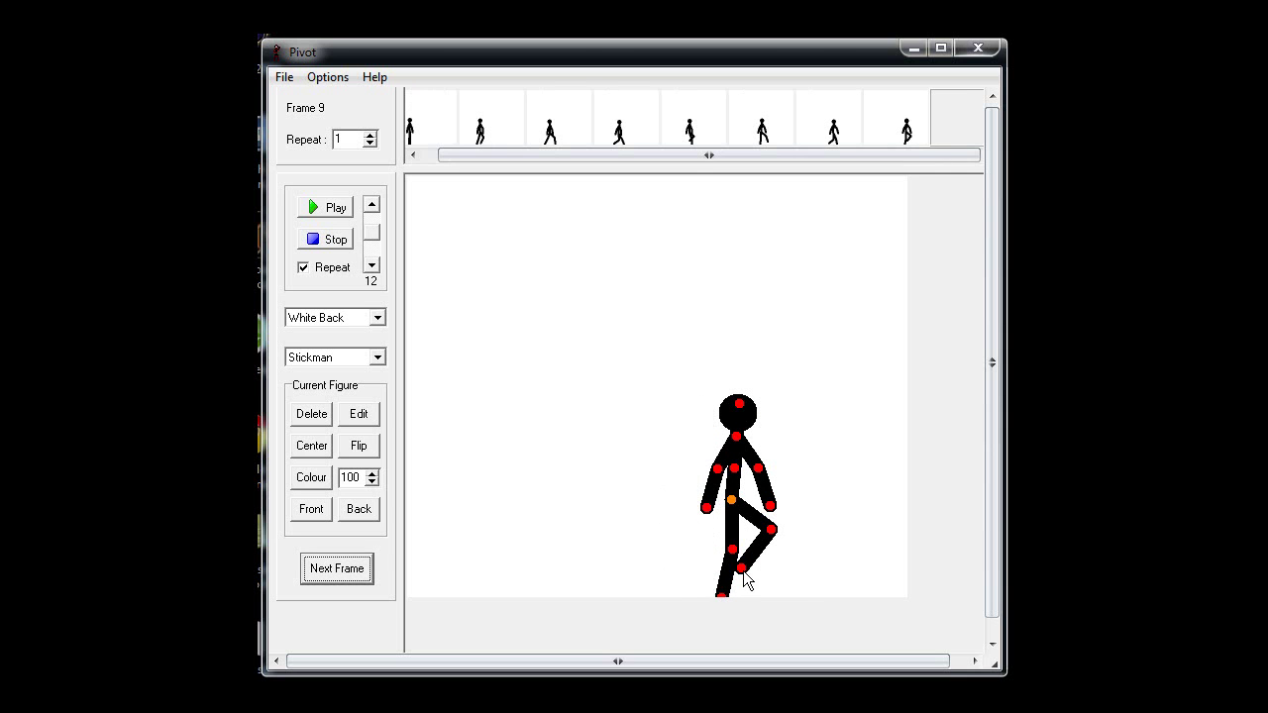
drag(744, 572, 798, 573)
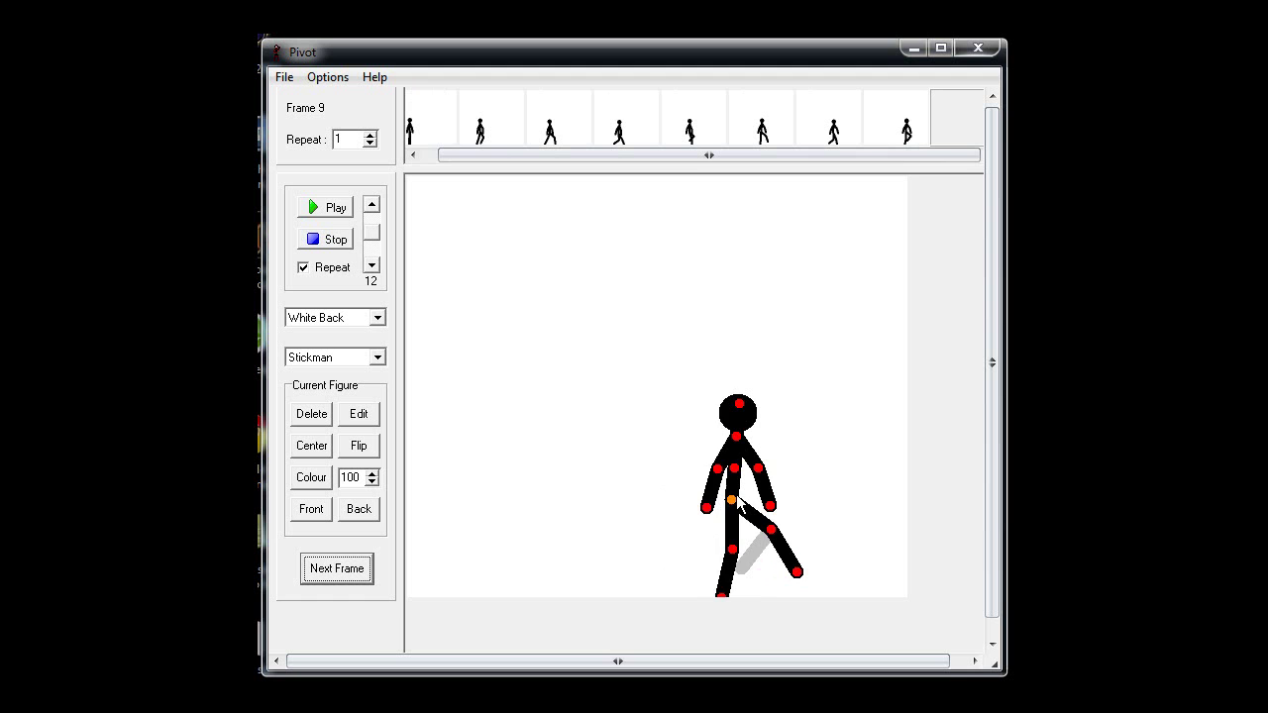
drag(733, 500, 762, 506)
drag(764, 554, 744, 566)
Add frame 10 with the right leg rotated forward and the rear foot lifted behind, then start frame 11
click(337, 568)
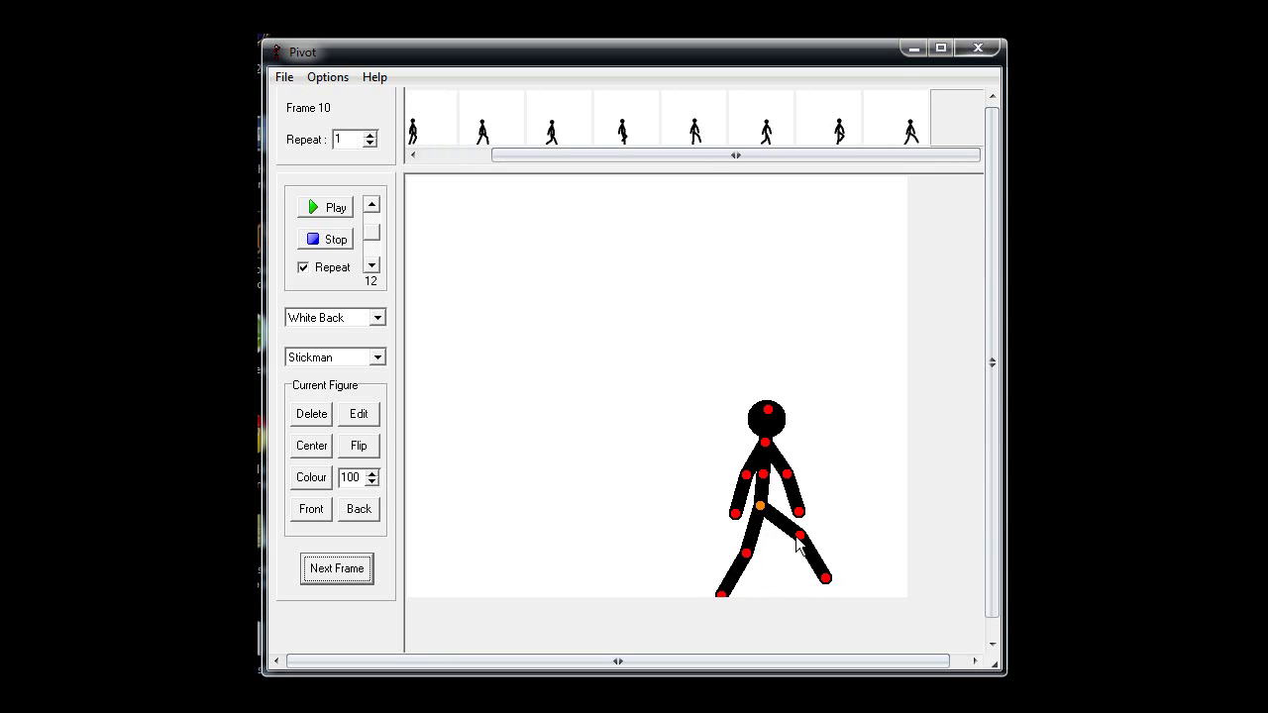
drag(798, 537, 784, 507)
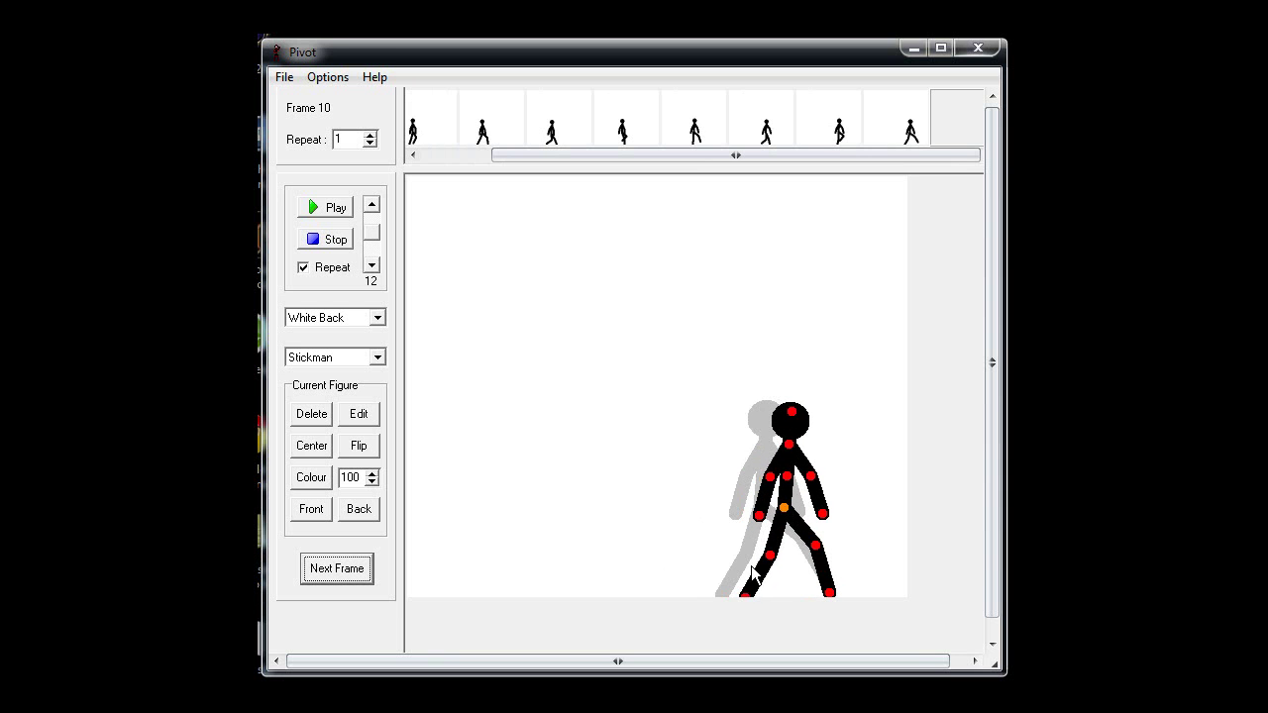
mouse_move(746, 597)
mouse_down()
mouse_move(720, 551)
mouse_move(799, 557)
mouse_up()
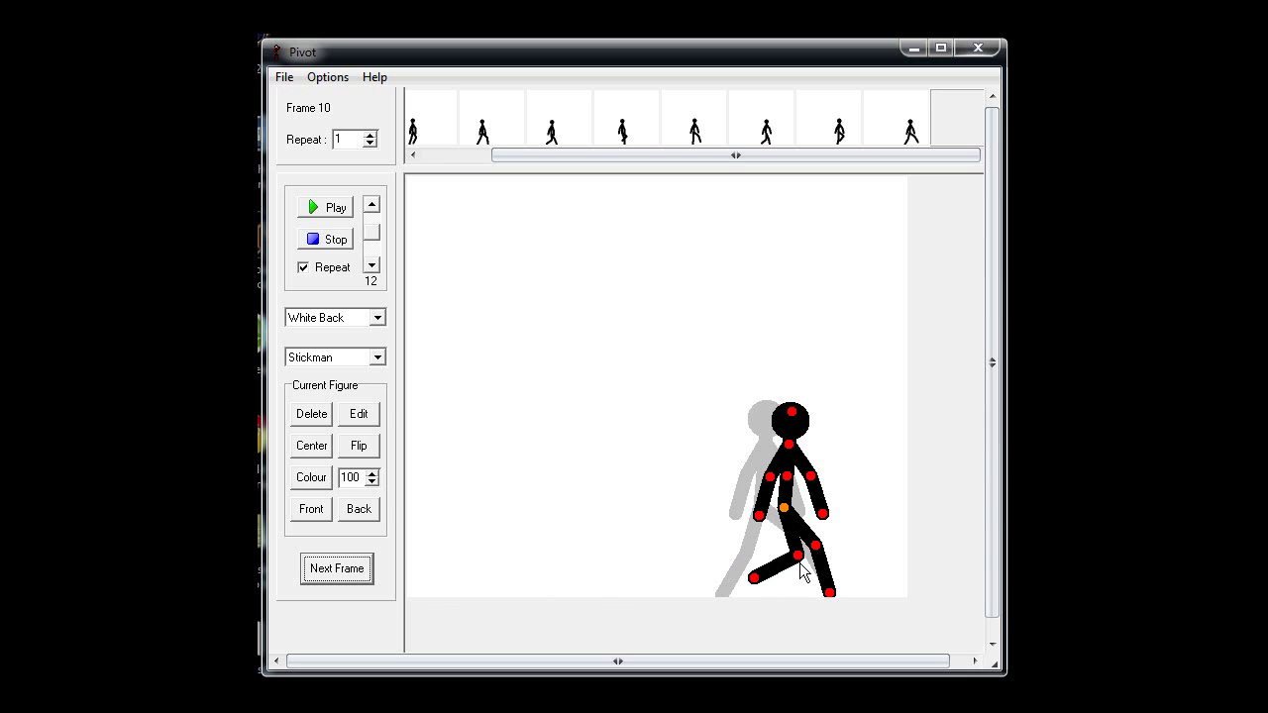
drag(793, 565, 759, 596)
click(329, 576)
Add frame 12, then play the twelve-frame walk animation and stop playback
click(333, 567)
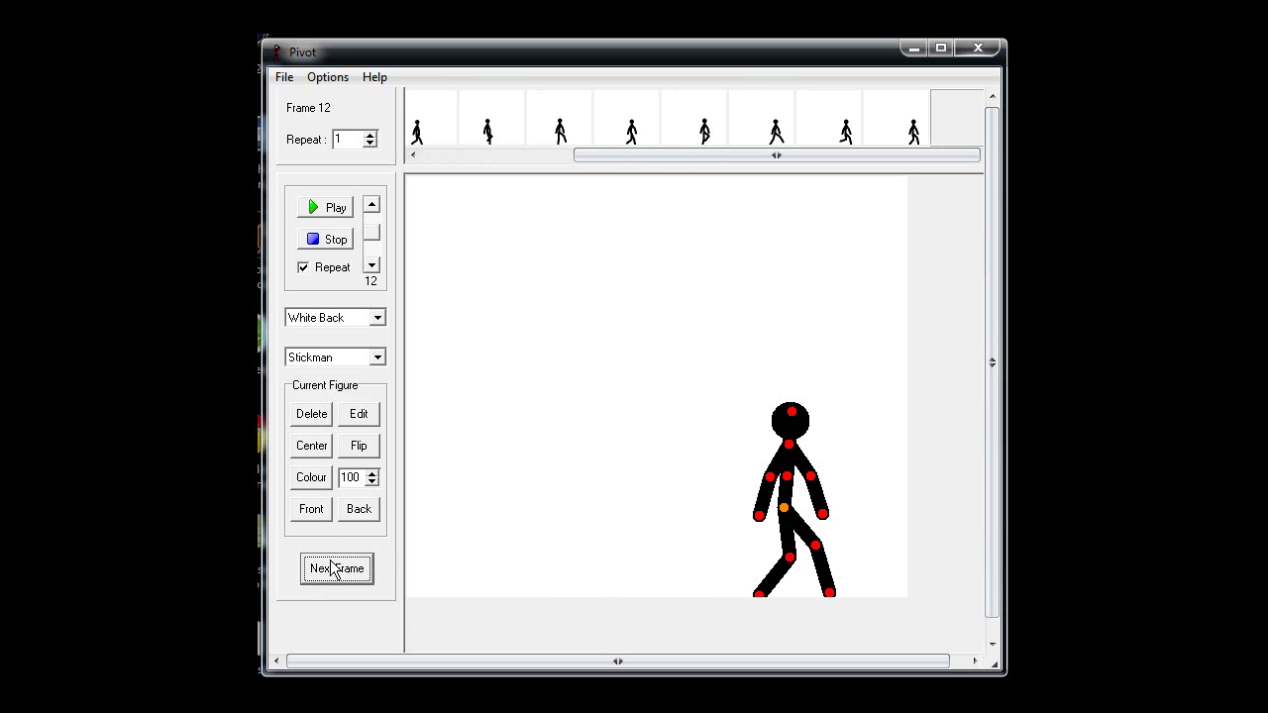
click(303, 208)
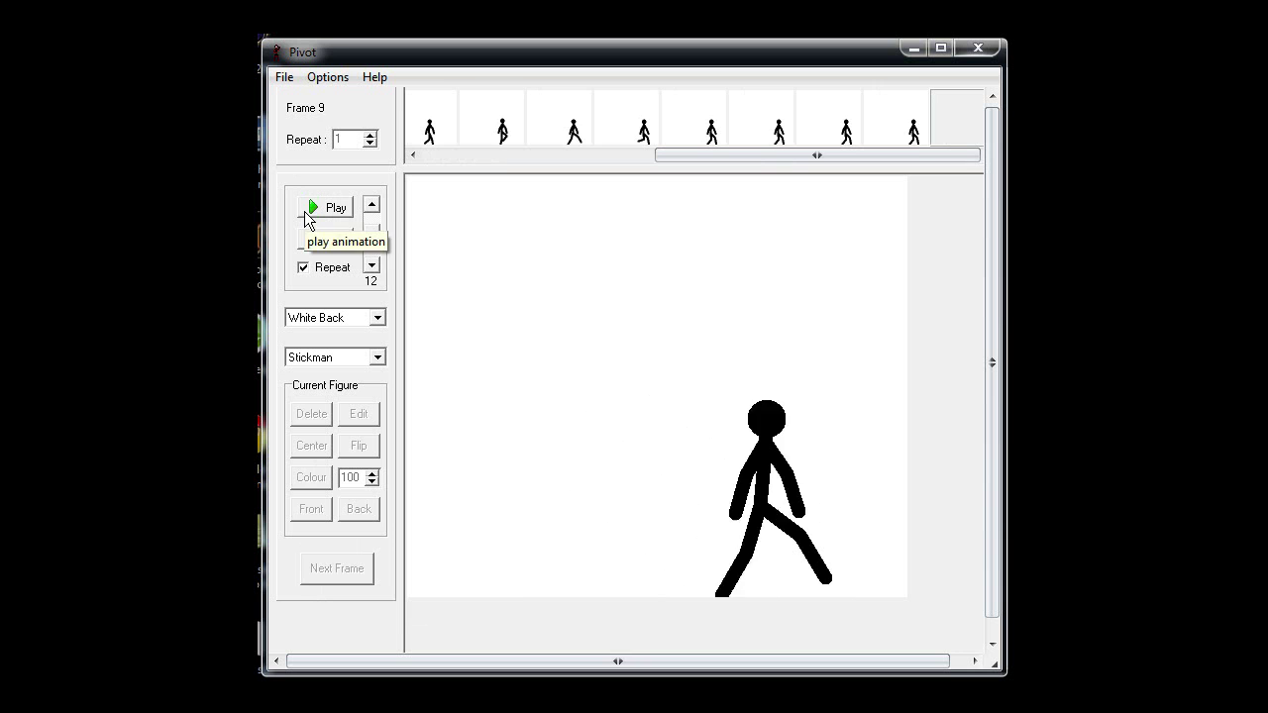
click(310, 238)
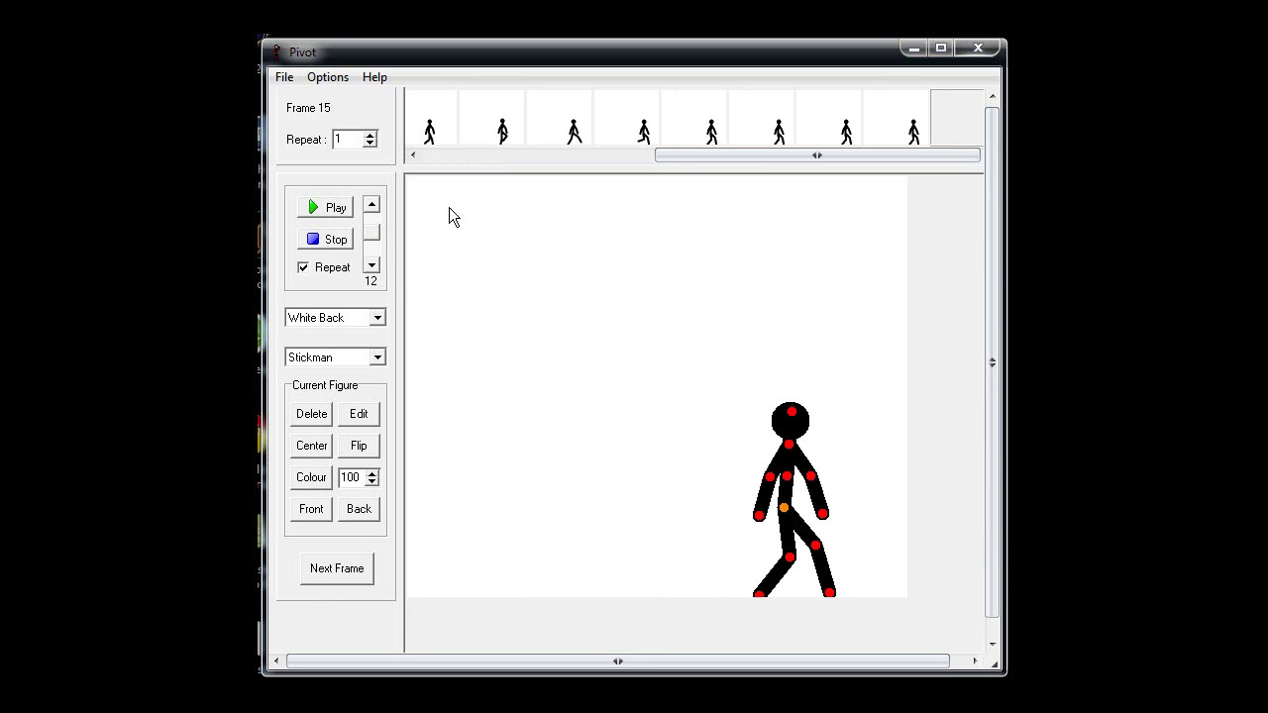